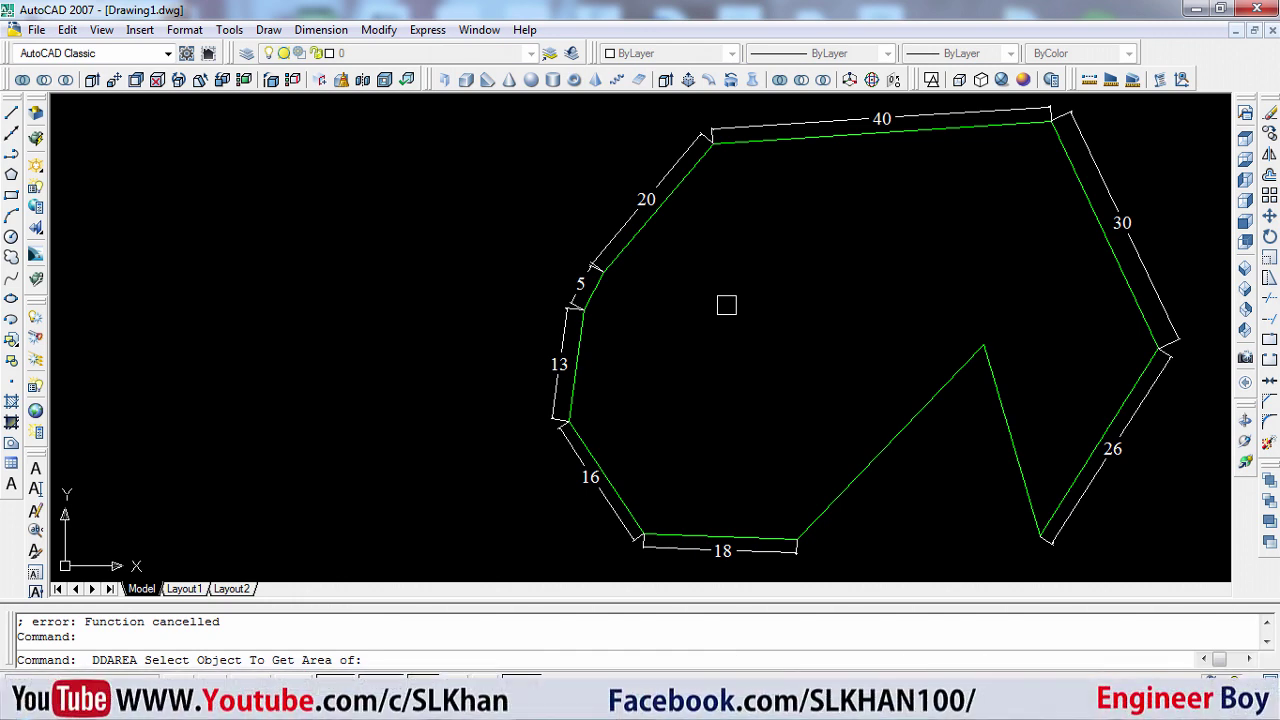
# Pick the green polygon for its DDAREA report (2426.22 sq ft, 0.056 acres) and move the report aside
pyautogui.click(648, 220)
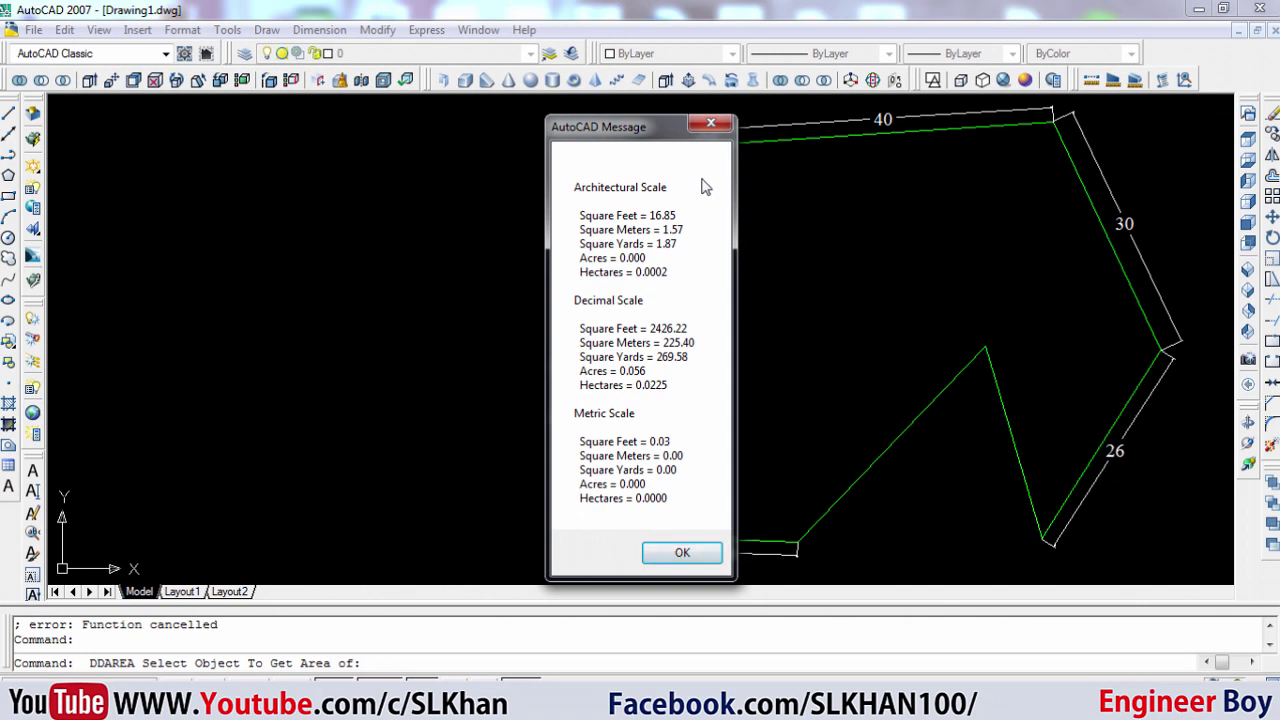
pyautogui.moveTo(630, 132); pyautogui.dragTo(405, 112)
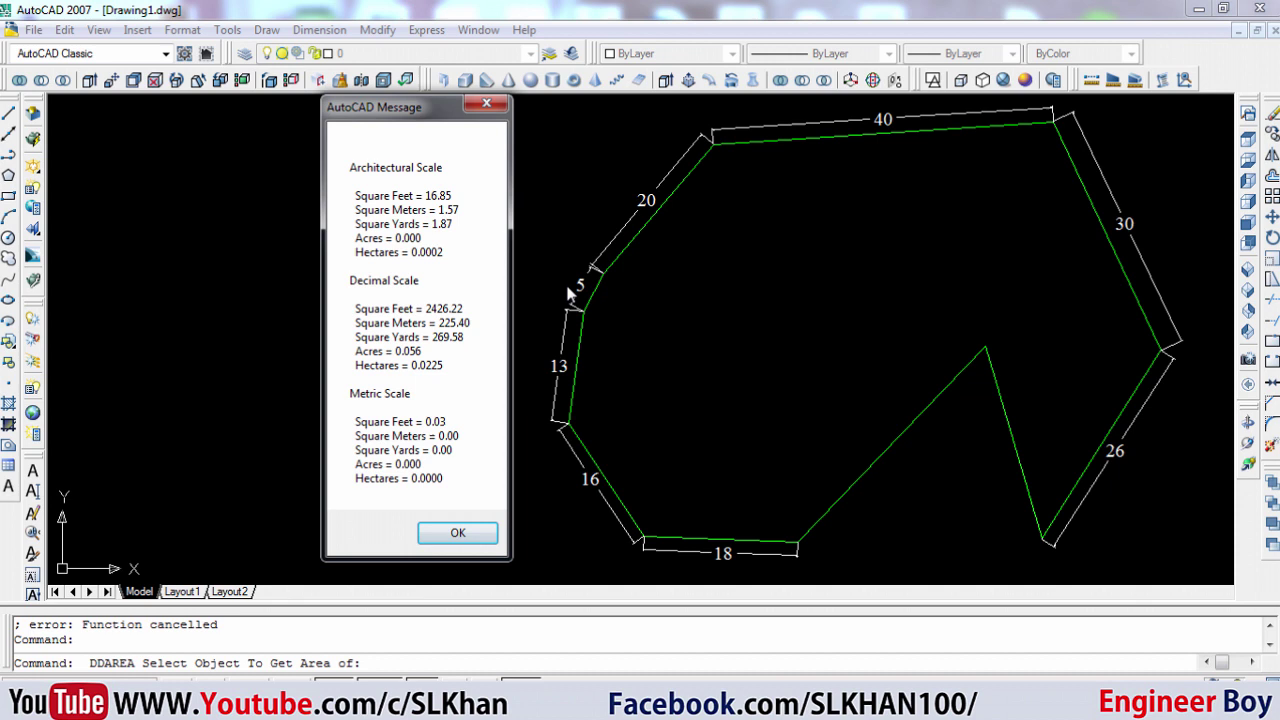
# Dismiss the area report and clear any pending selection on the canvas
pyautogui.press('Escape')
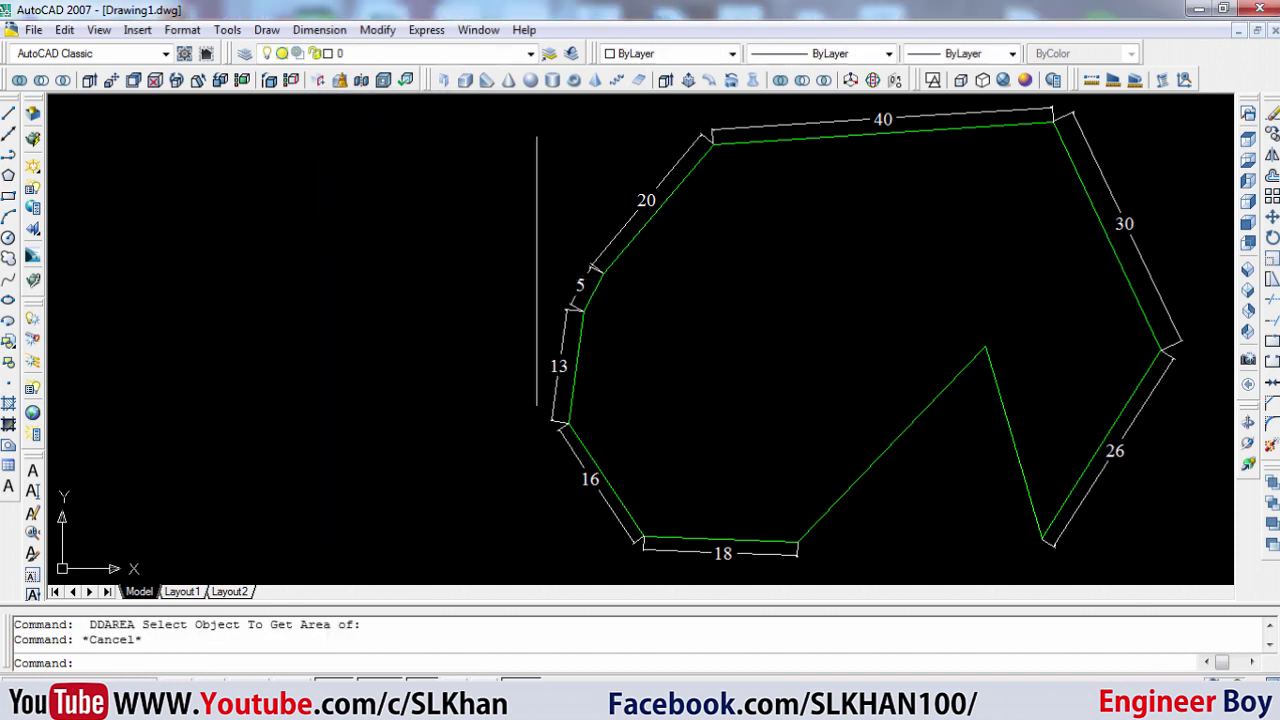
pyautogui.click(419, 219)
pyautogui.click(328, 318)
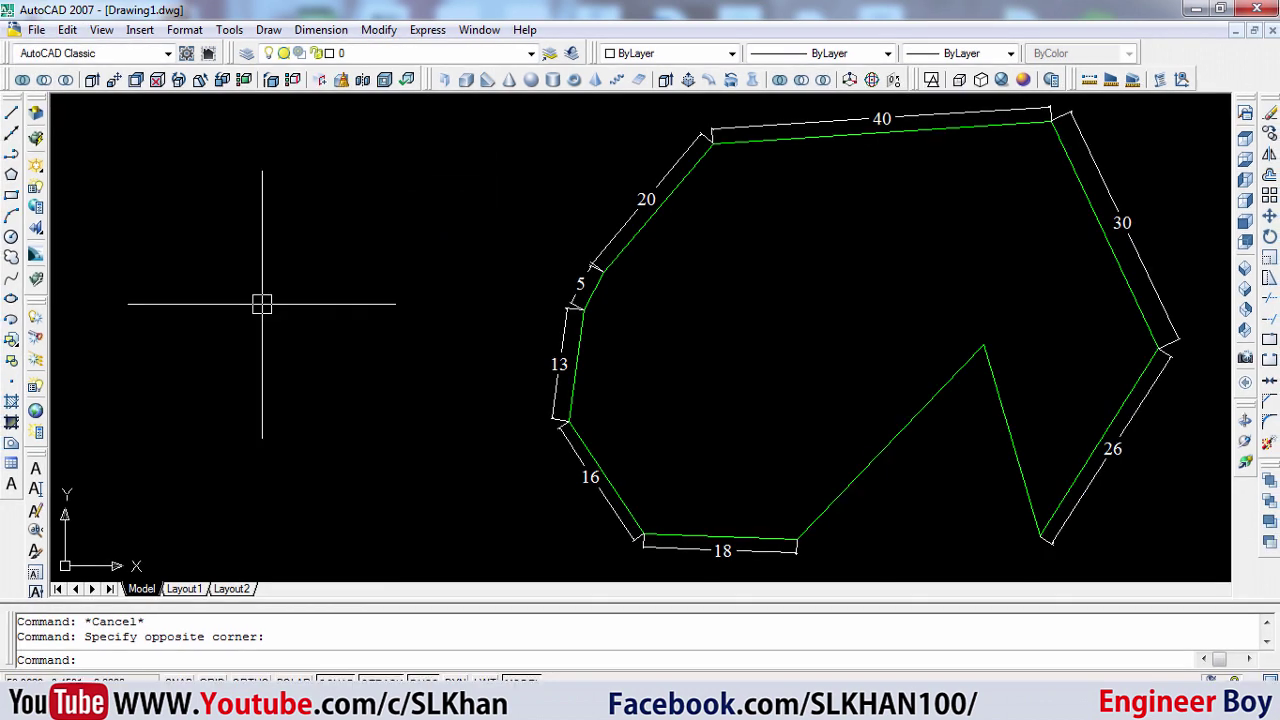
pyautogui.click(229, 29)
pyautogui.press('Escape')
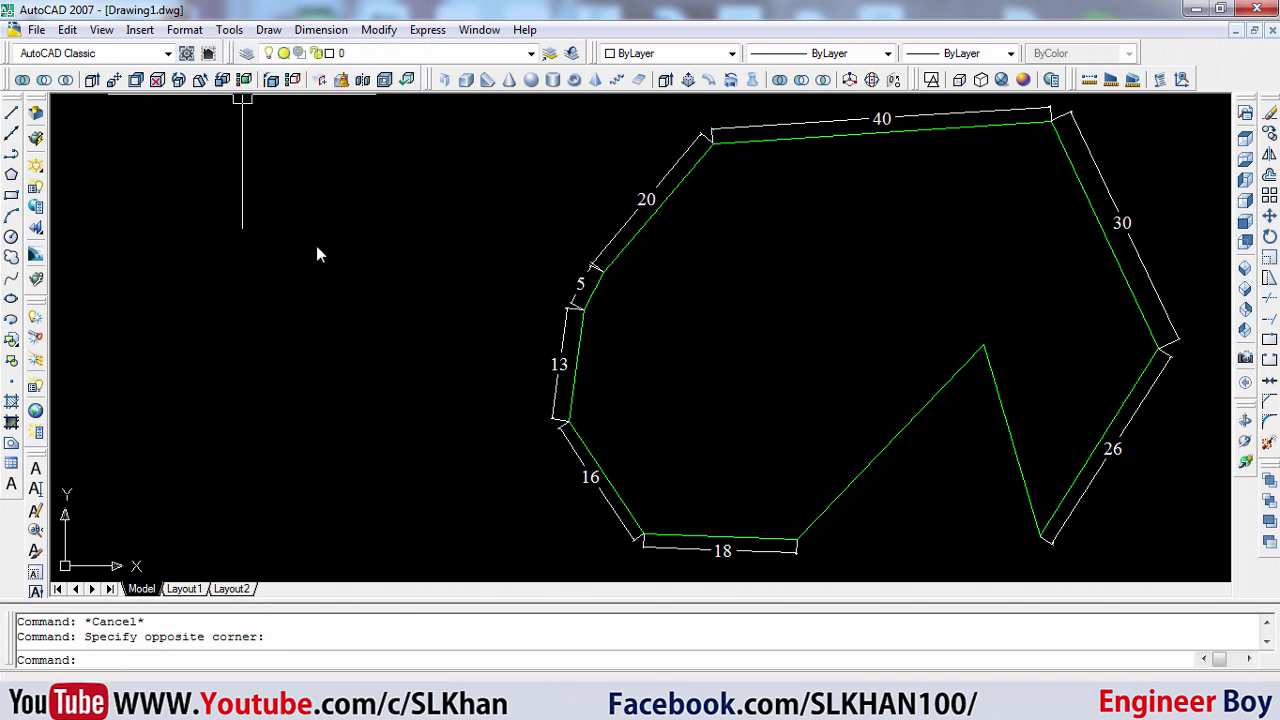
pyautogui.click(314, 271)
pyautogui.click(222, 436)
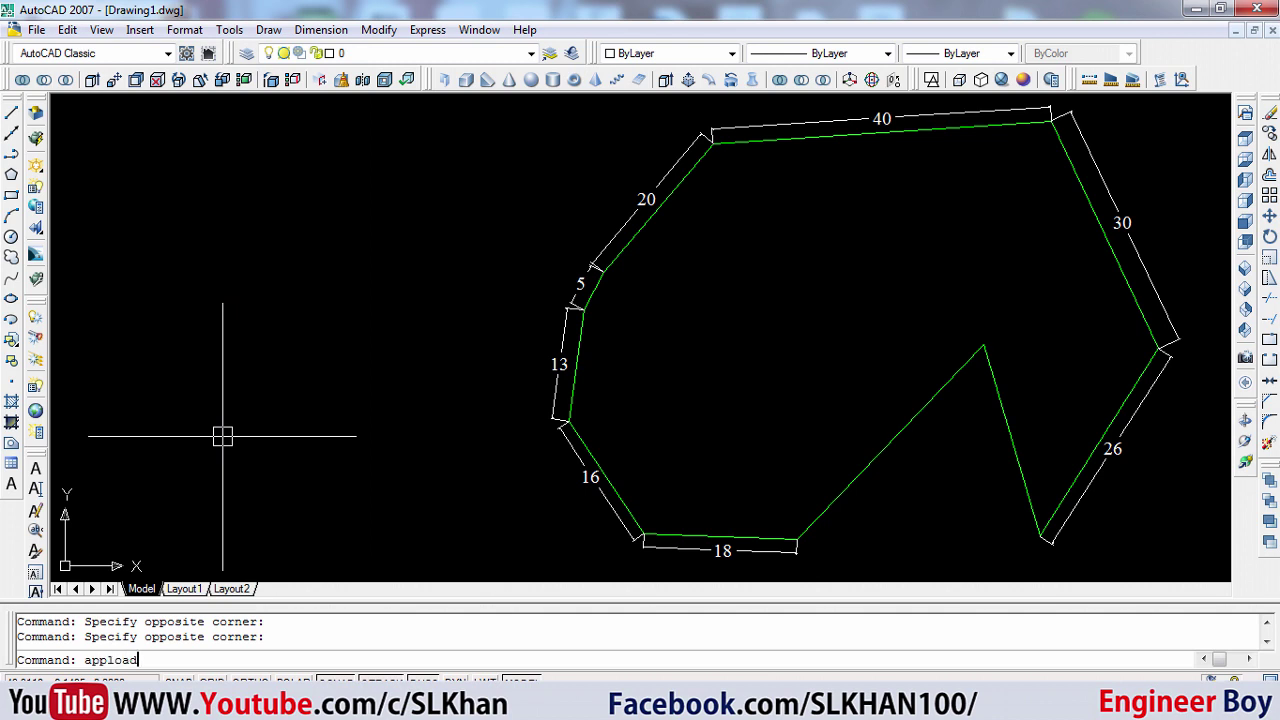
# Run APPLOAD and browse the Look in list to Local Disk (D:)
pyautogui.press('Return')
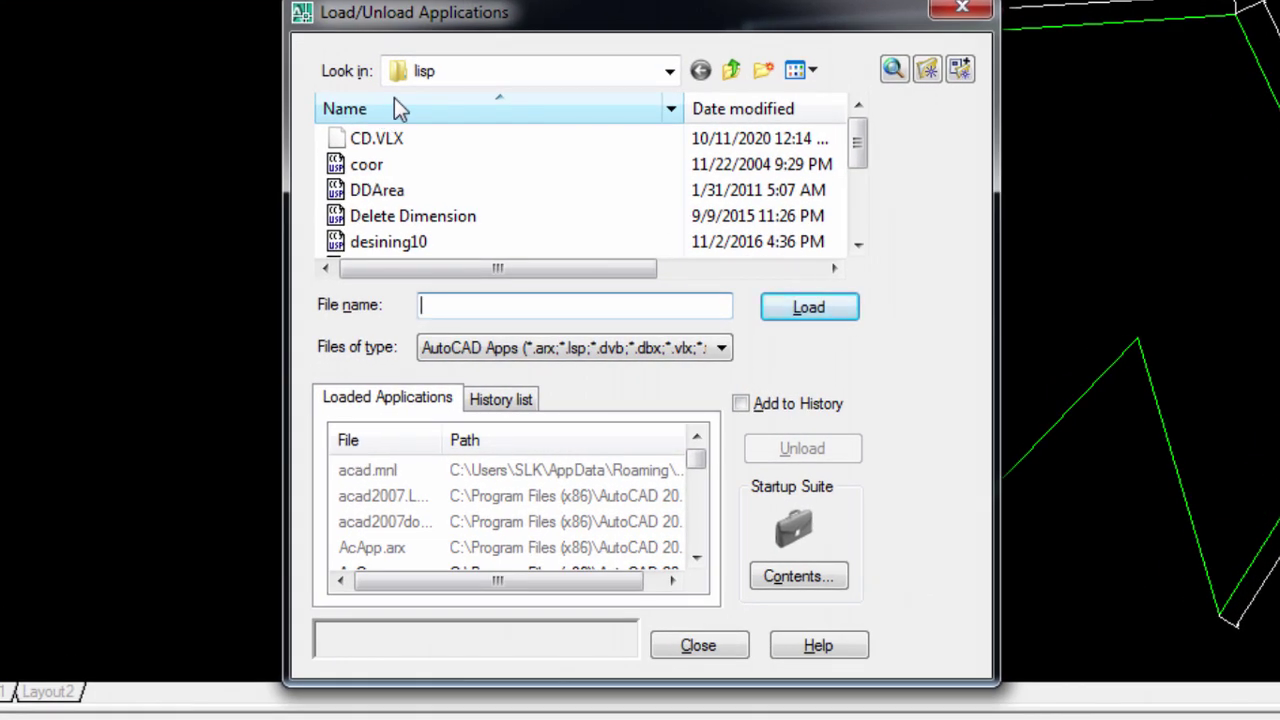
pyautogui.click(484, 72)
pyautogui.click(446, 100)
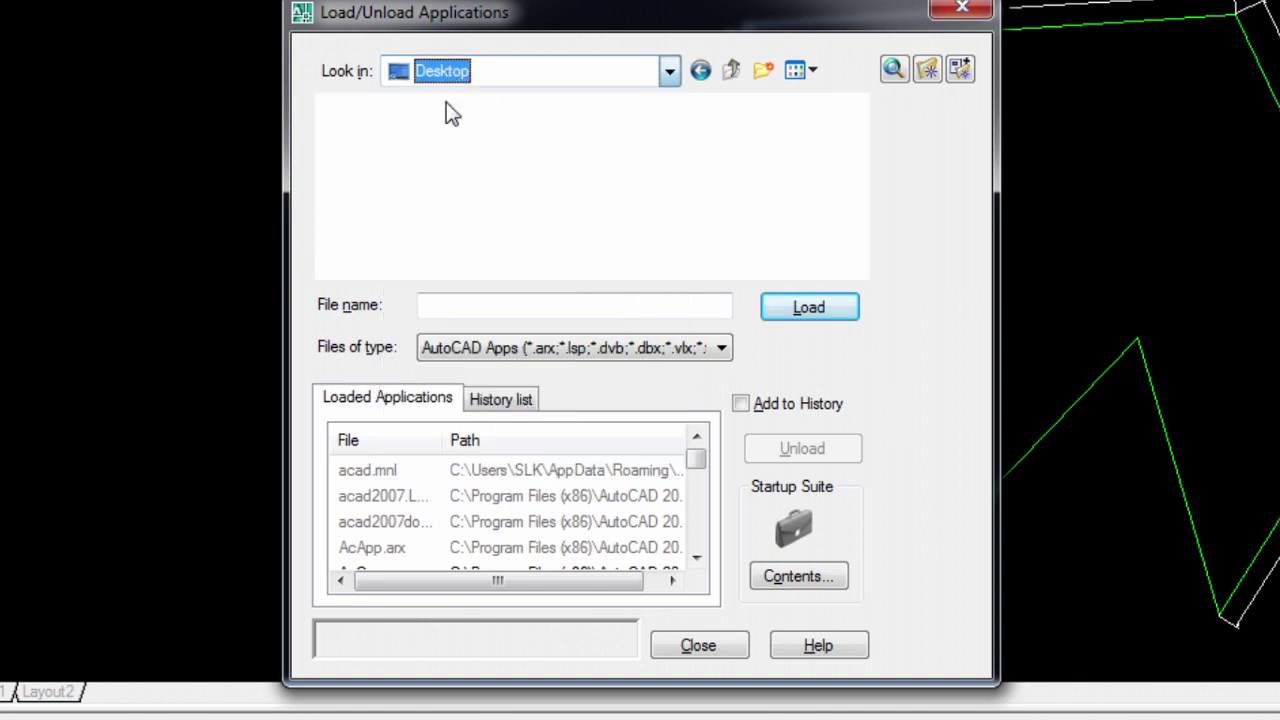
pyautogui.click(485, 70)
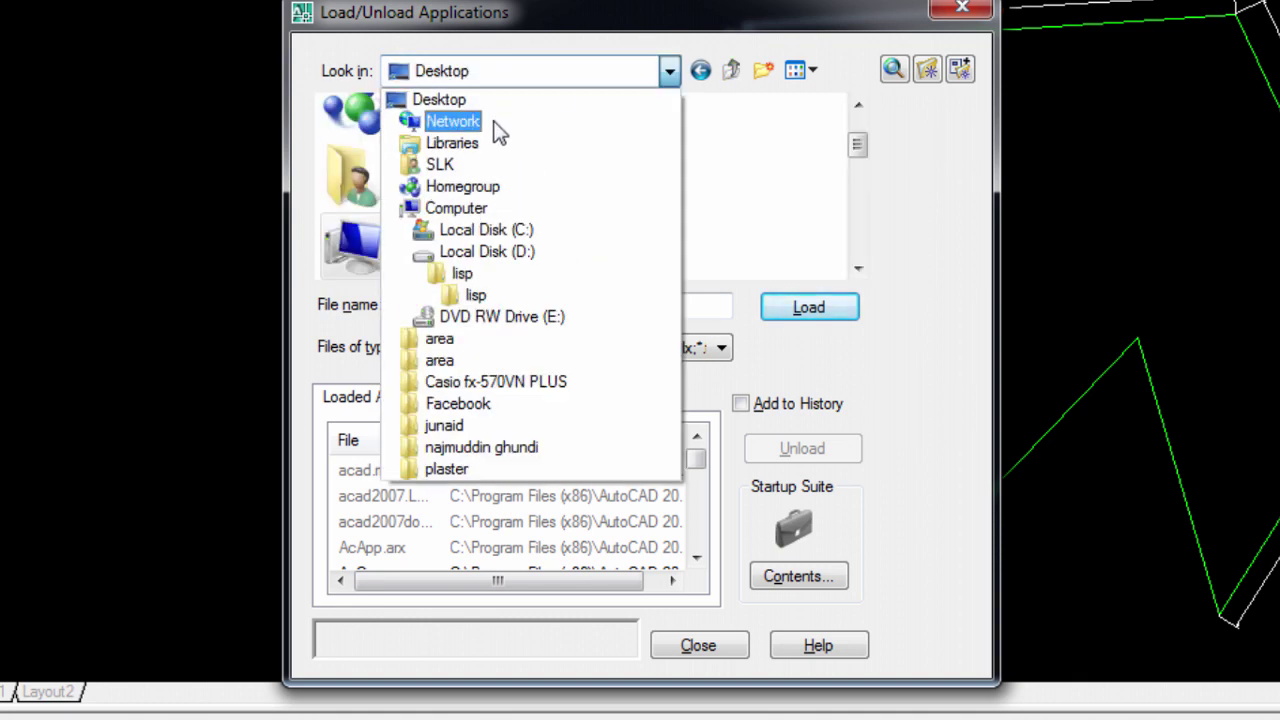
pyautogui.click(490, 251)
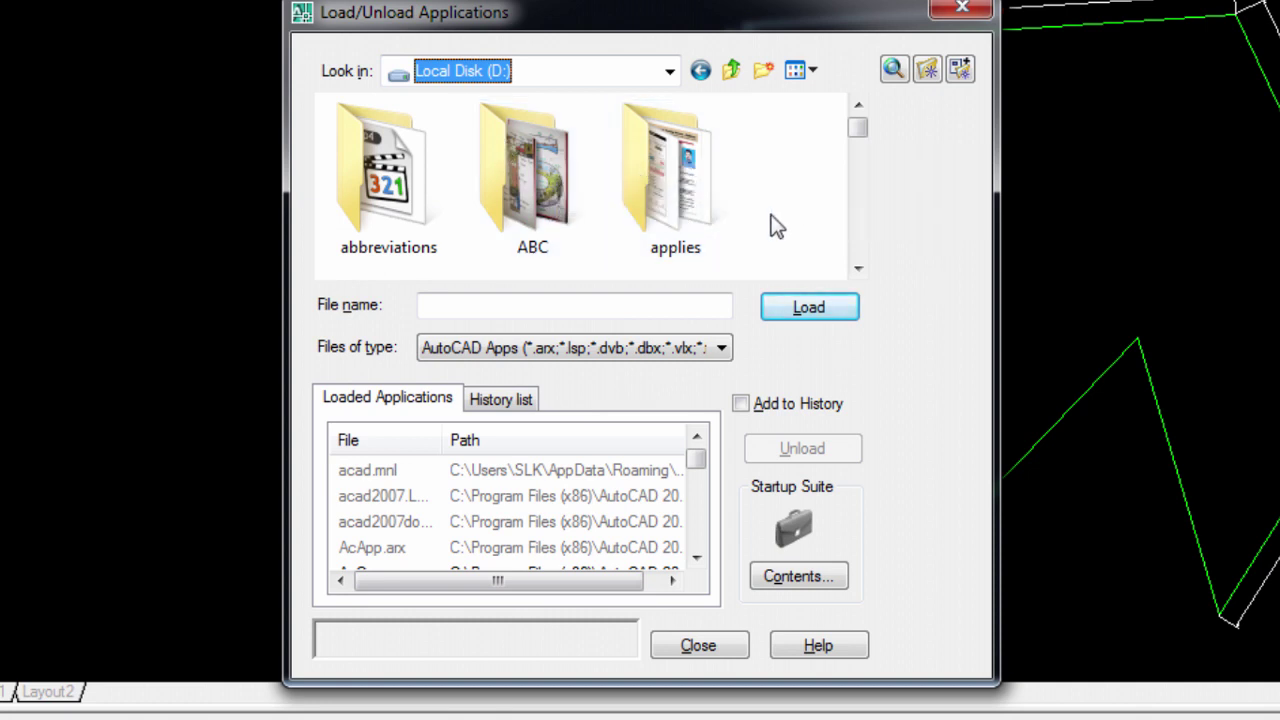
pyautogui.click(681, 216)
pyautogui.scroll(-2, 681, 216)
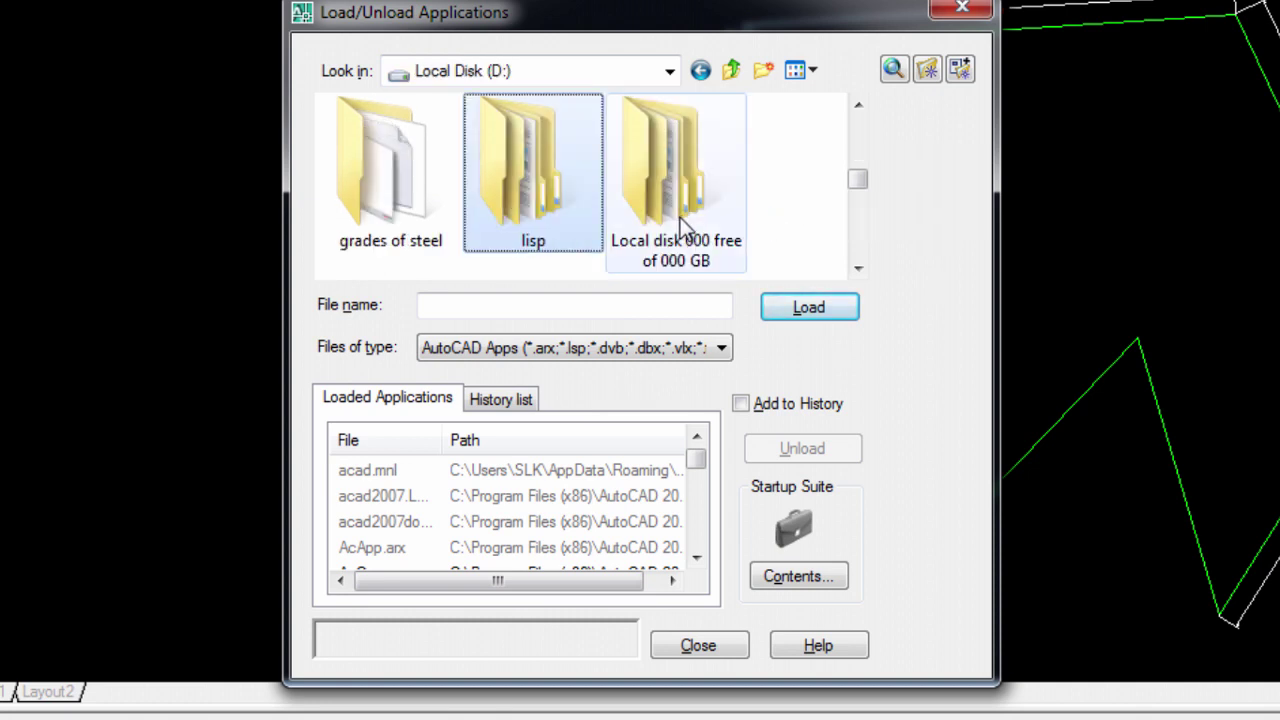
# Load DDArea.Lsp from D:\lisp\lisp and close the application loader
pyautogui.doubleClick(549, 210)
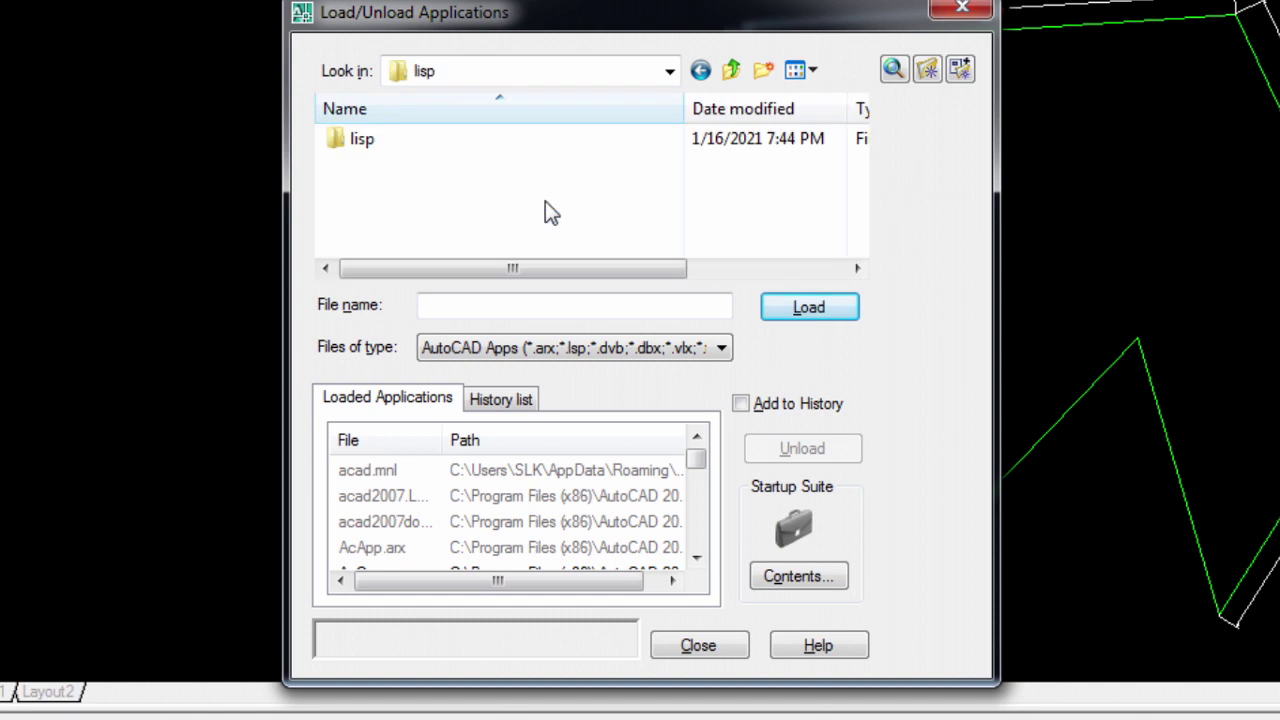
pyautogui.doubleClick(333, 139)
pyautogui.click(397, 190)
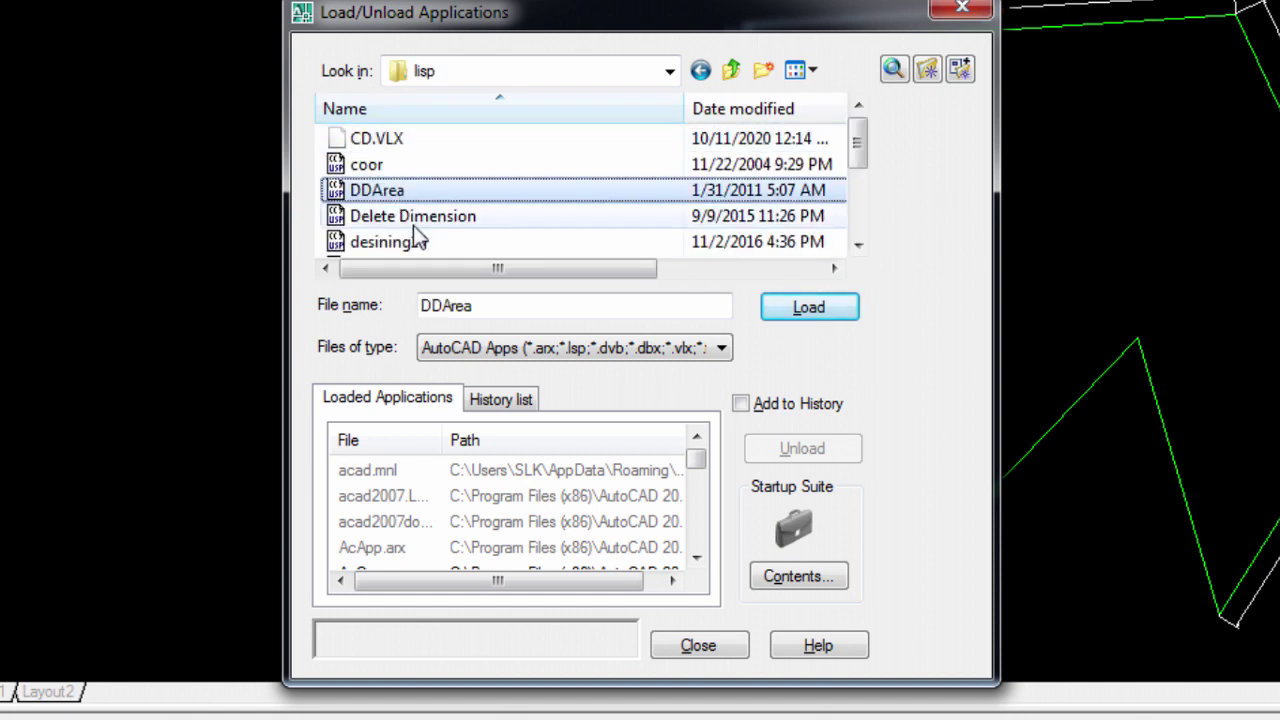
pyautogui.scroll(-4, 420, 245)
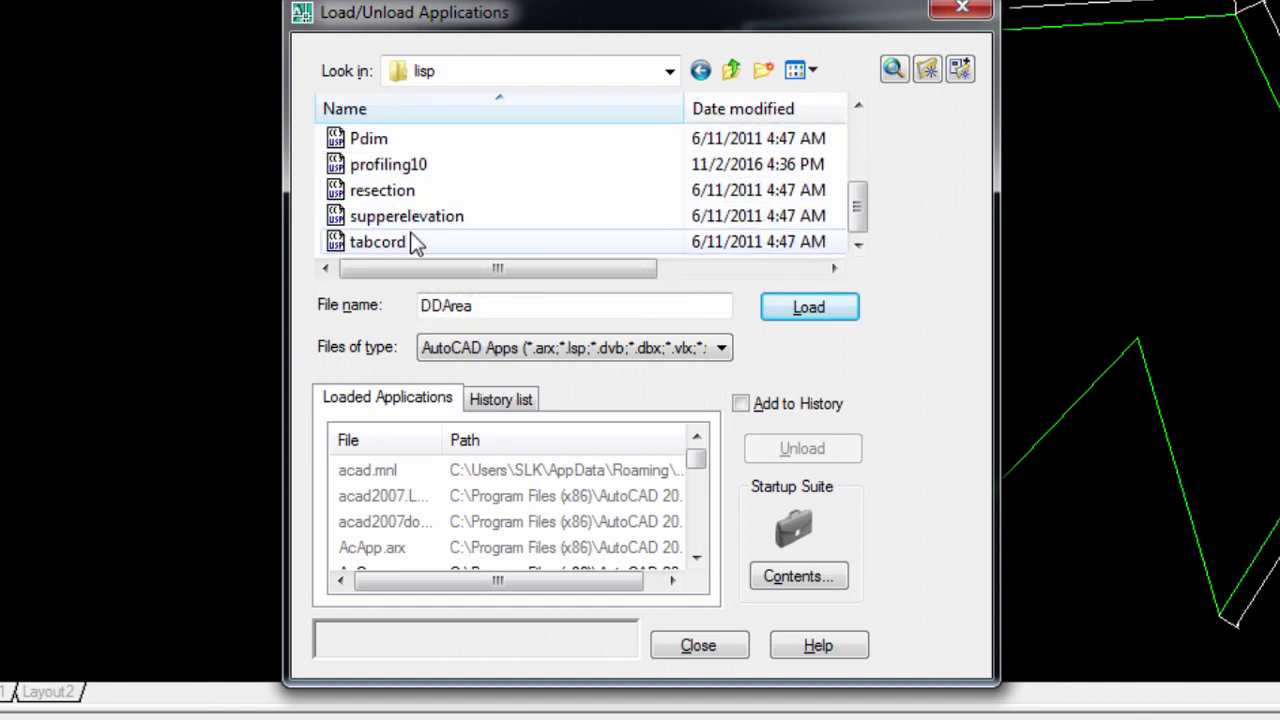
pyautogui.scroll(4, 418, 246)
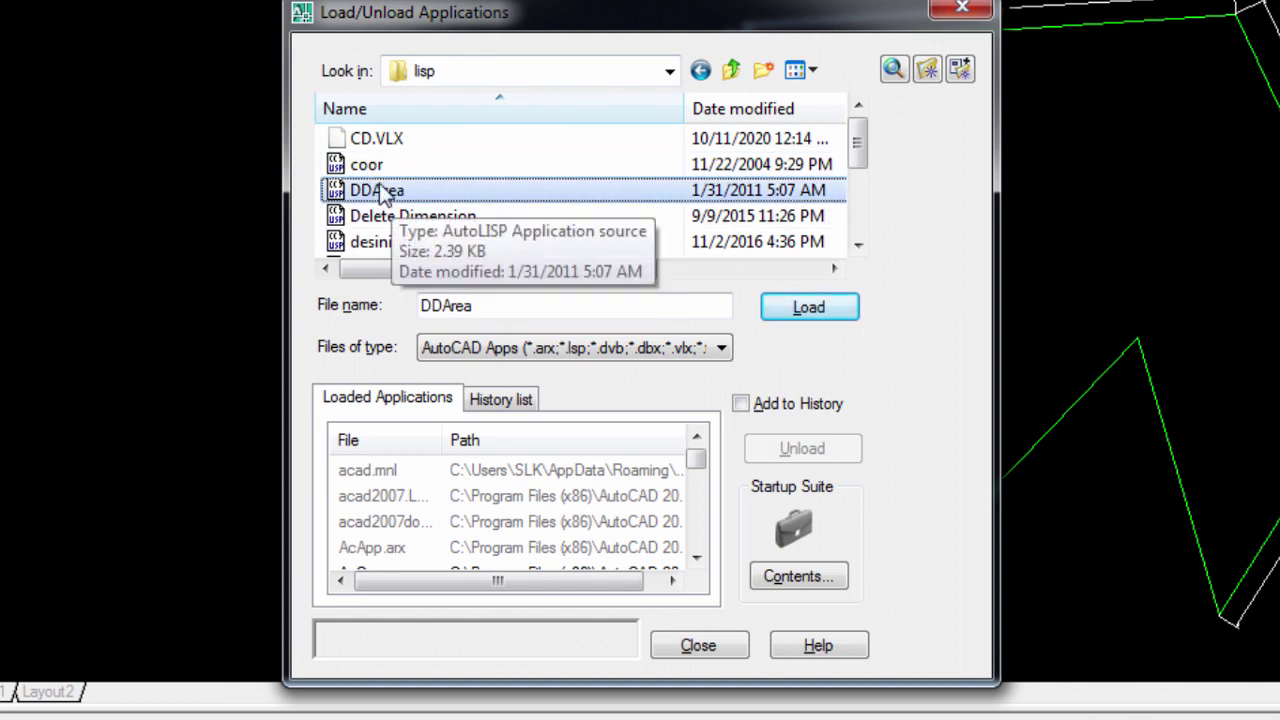
pyautogui.click(805, 309)
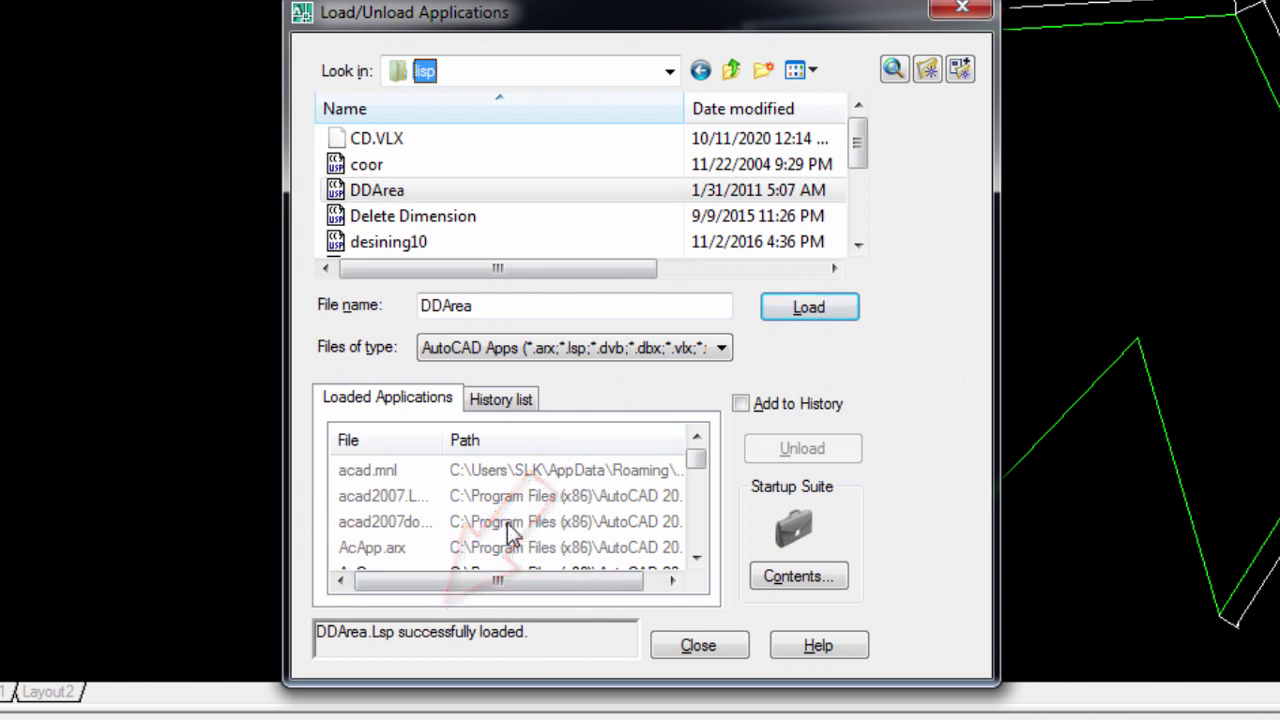
pyautogui.click(711, 649)
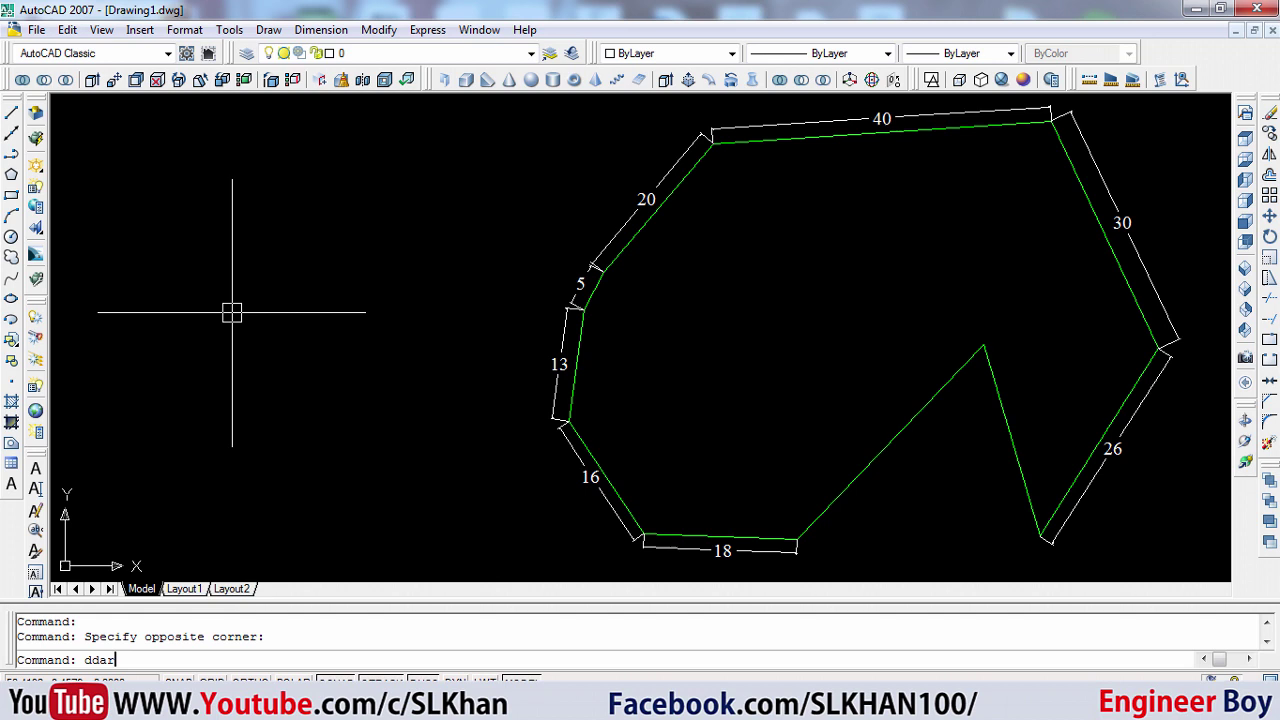
# Run ddarea and pick the green polygon to measure it
pyautogui.press('Return')
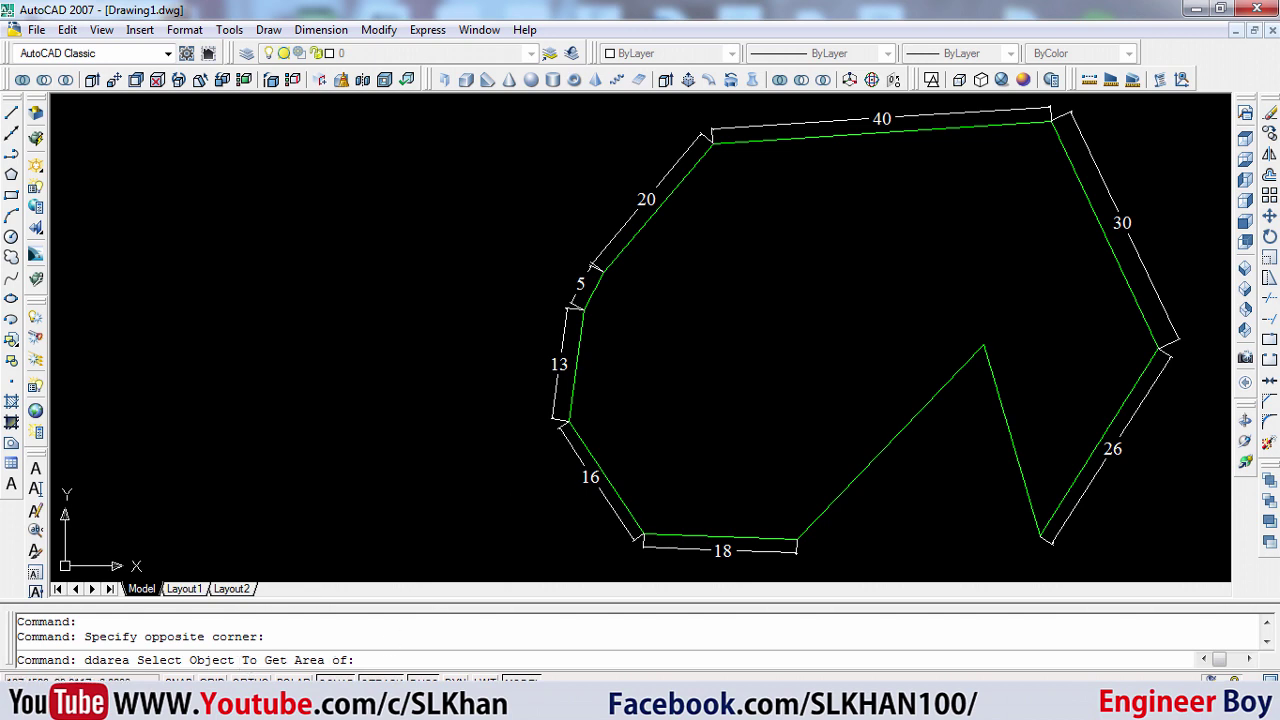
pyautogui.click(591, 289)
# Show the area report (2426.22 sq ft, 269.58 sq yd, 0.0225 ha) and drag it to the left
pyautogui.press('Return')
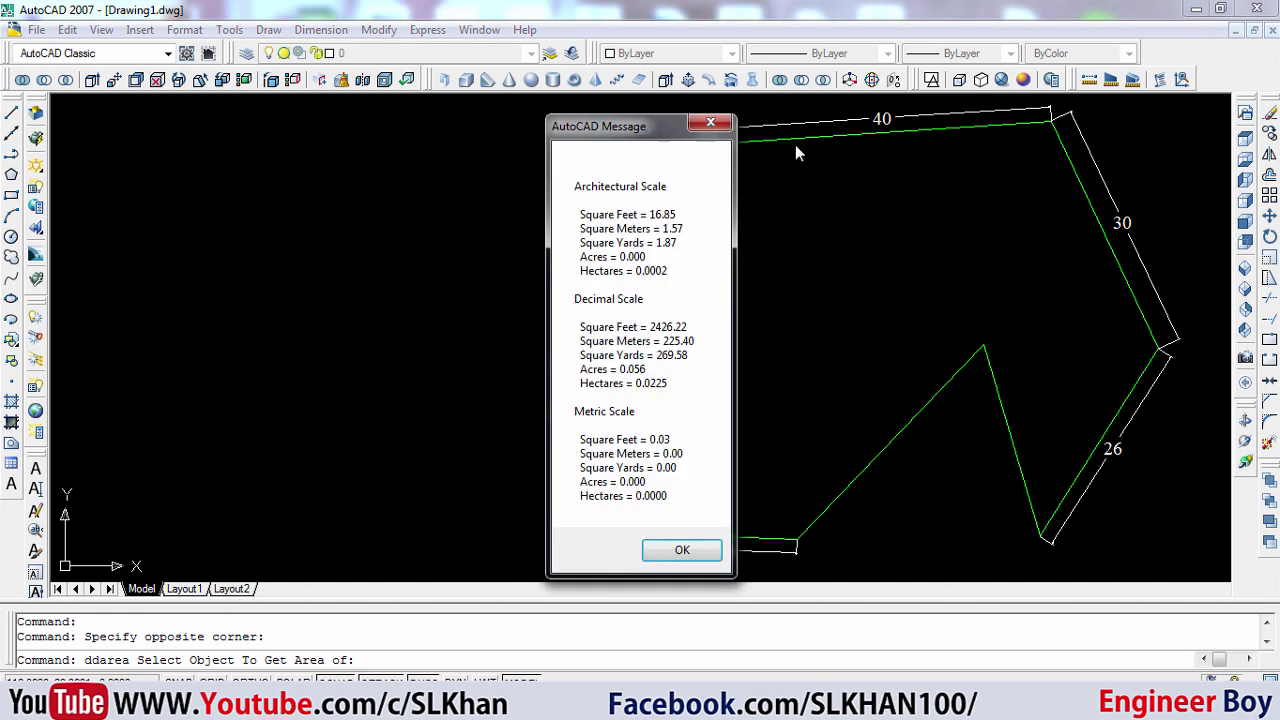
pyautogui.moveTo(596, 118); pyautogui.dragTo(241, 128)
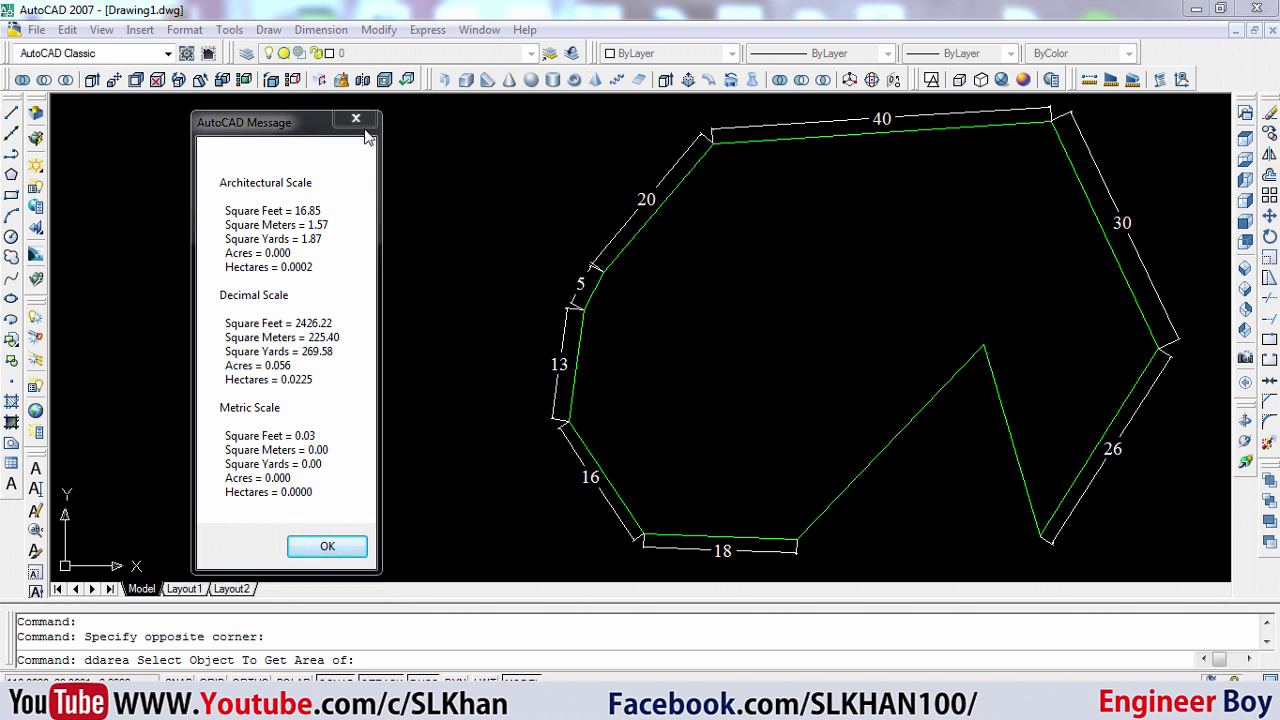
# Close the area report and erase the green polygon with a crossing window
pyautogui.press('Escape')
pyautogui.press('Escape')
pyautogui.scroll(-2, 507, 272)
pyautogui.scroll(-2, 507, 272)
pyautogui.click(734, 214)
pyautogui.click(424, 354)
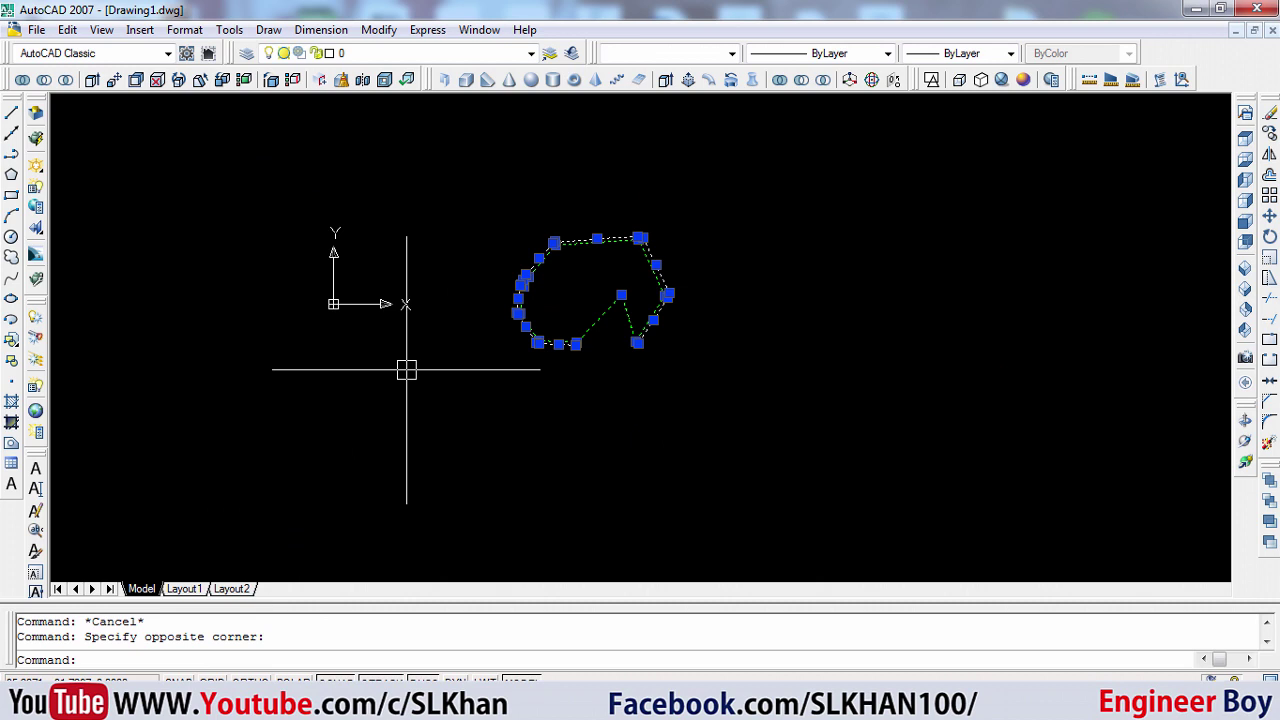
pyautogui.write('e')
pyautogui.press('Return')
pyautogui.press('Escape')
pyautogui.scroll(-1, 457, 386)
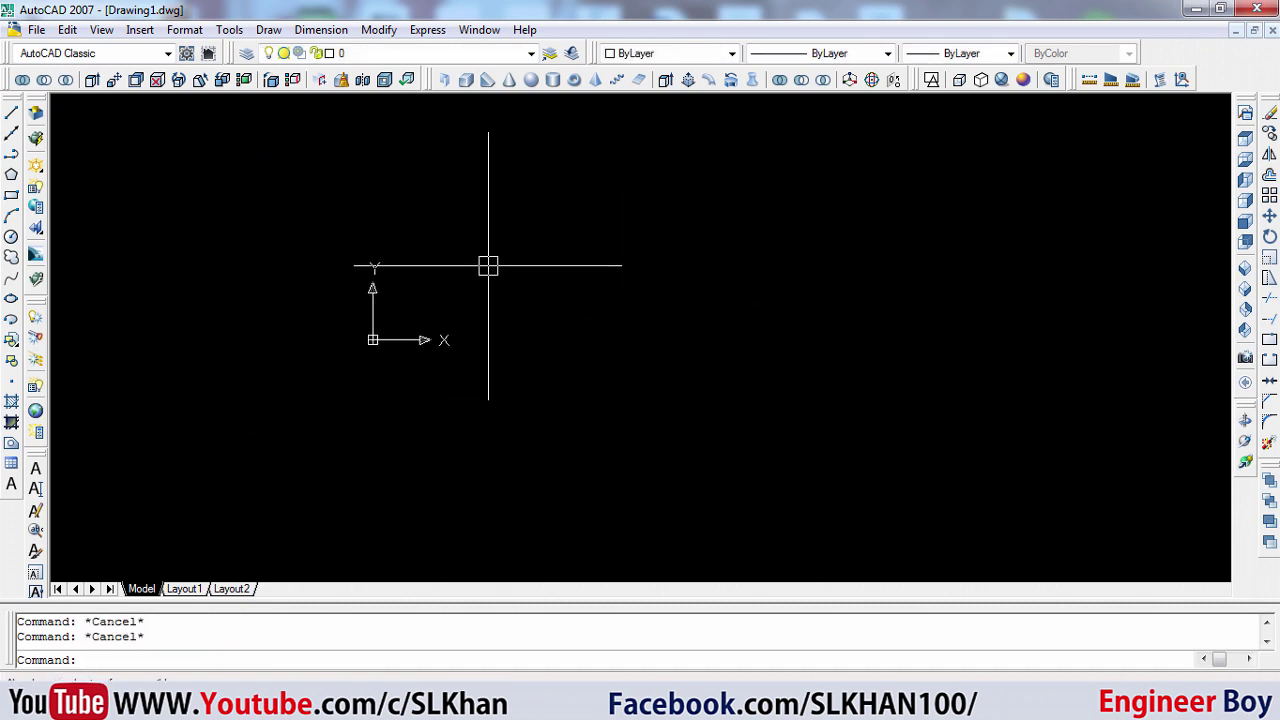
pyautogui.scroll(1, 489, 266)
# Draw a short polyline segment from a picked start point
pyautogui.write('pl')
pyautogui.press('Return')
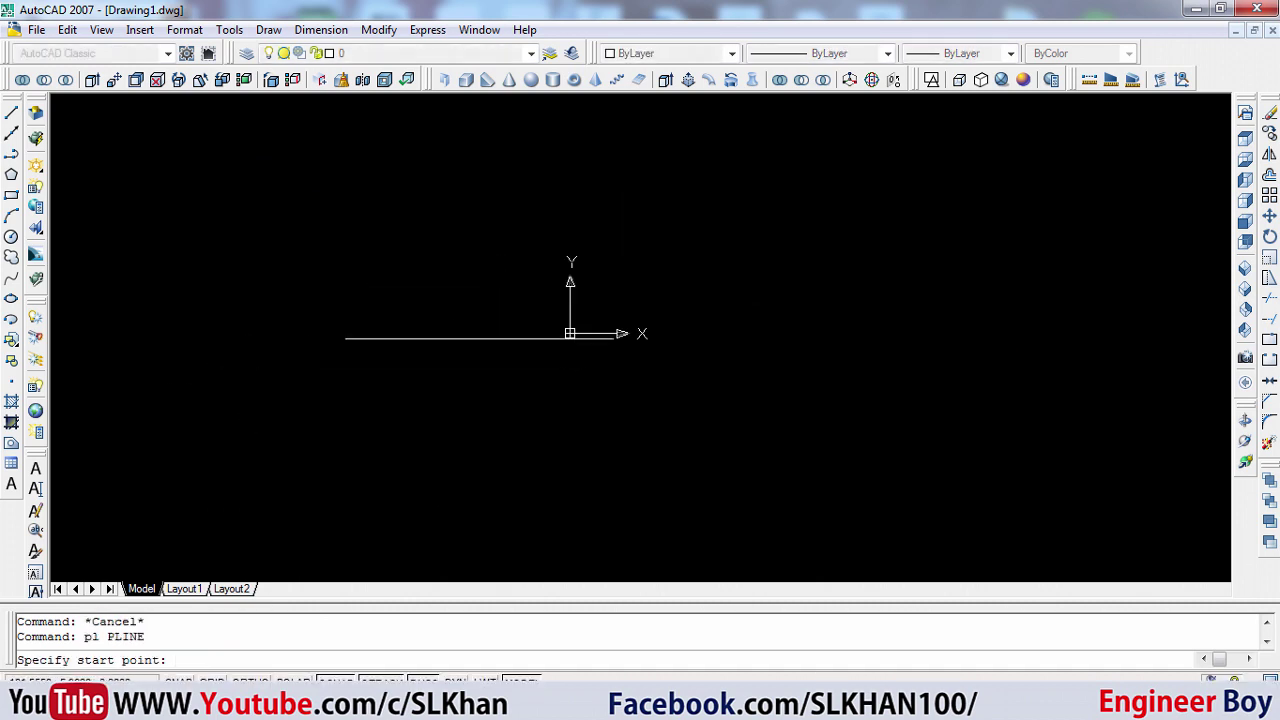
pyautogui.click(518, 297)
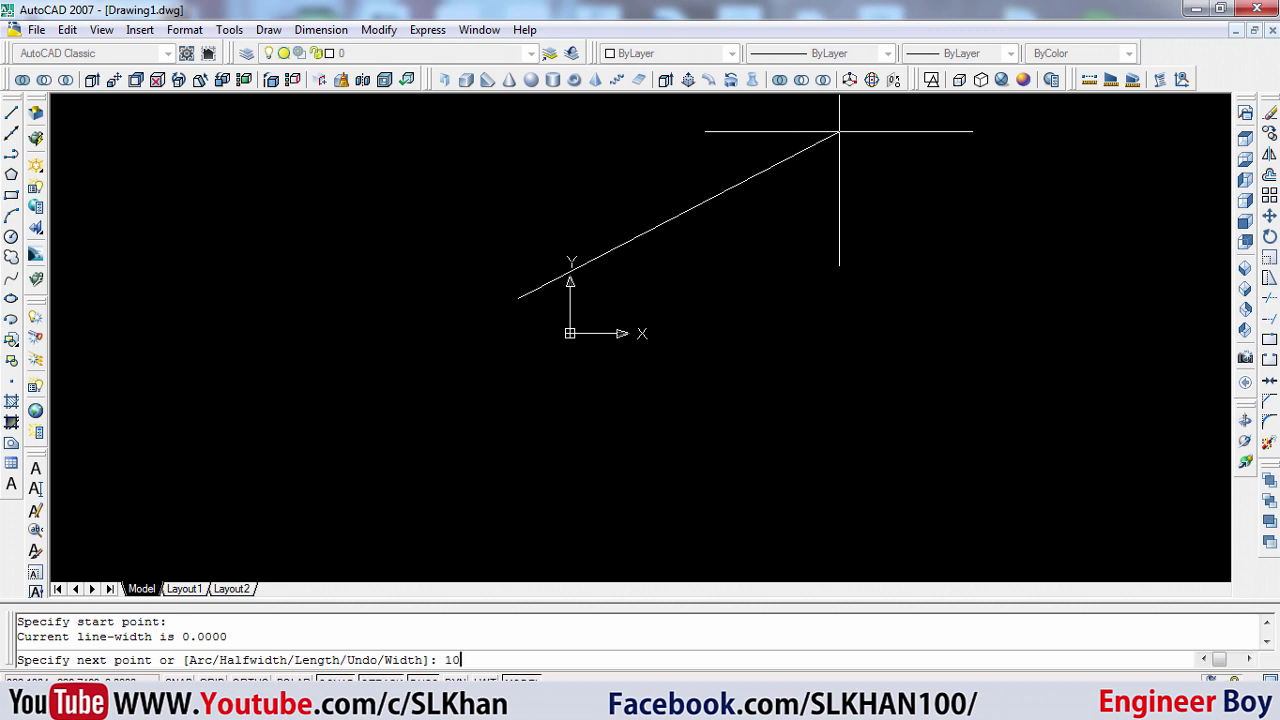
pyautogui.press('Return')
pyautogui.press('Escape')
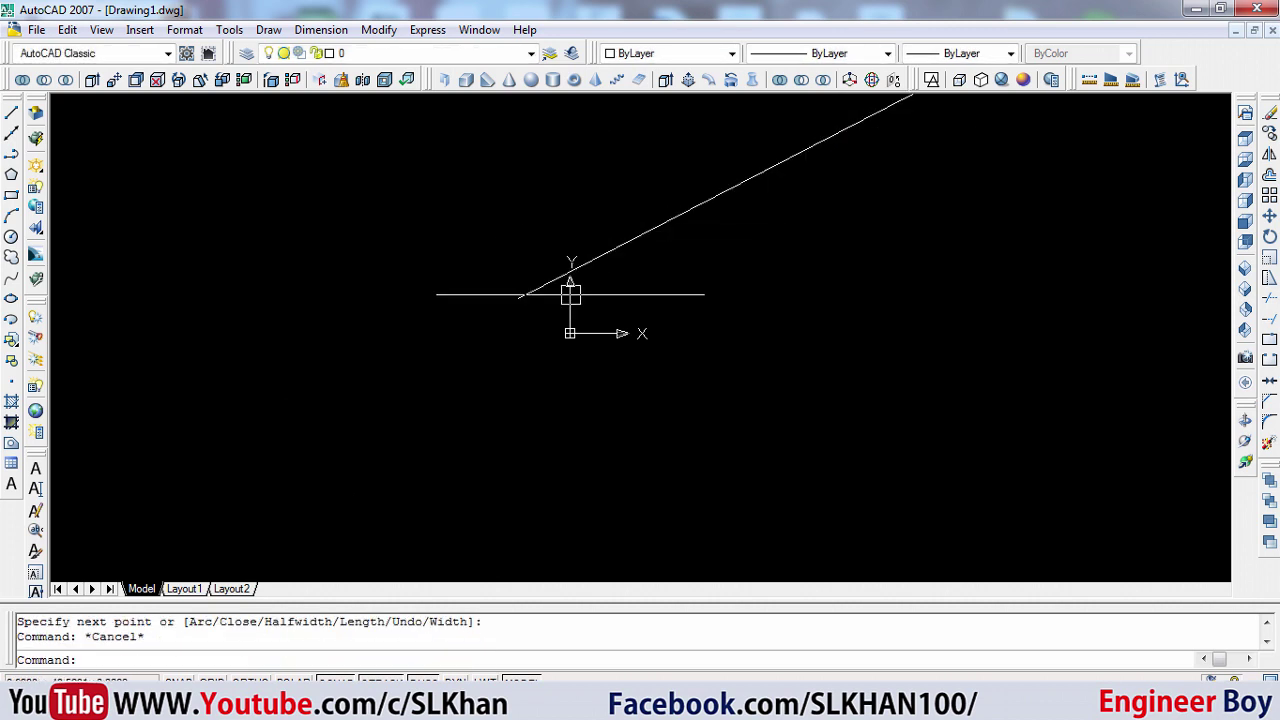
pyautogui.press('Escape')
# Zoom to extents and move the polyline up and to the right
pyautogui.write('z')
pyautogui.press('Return')
pyautogui.write('e')
pyautogui.press('Return')
pyautogui.press('Escape')
pyautogui.press('Escape')
pyautogui.click(586, 397)
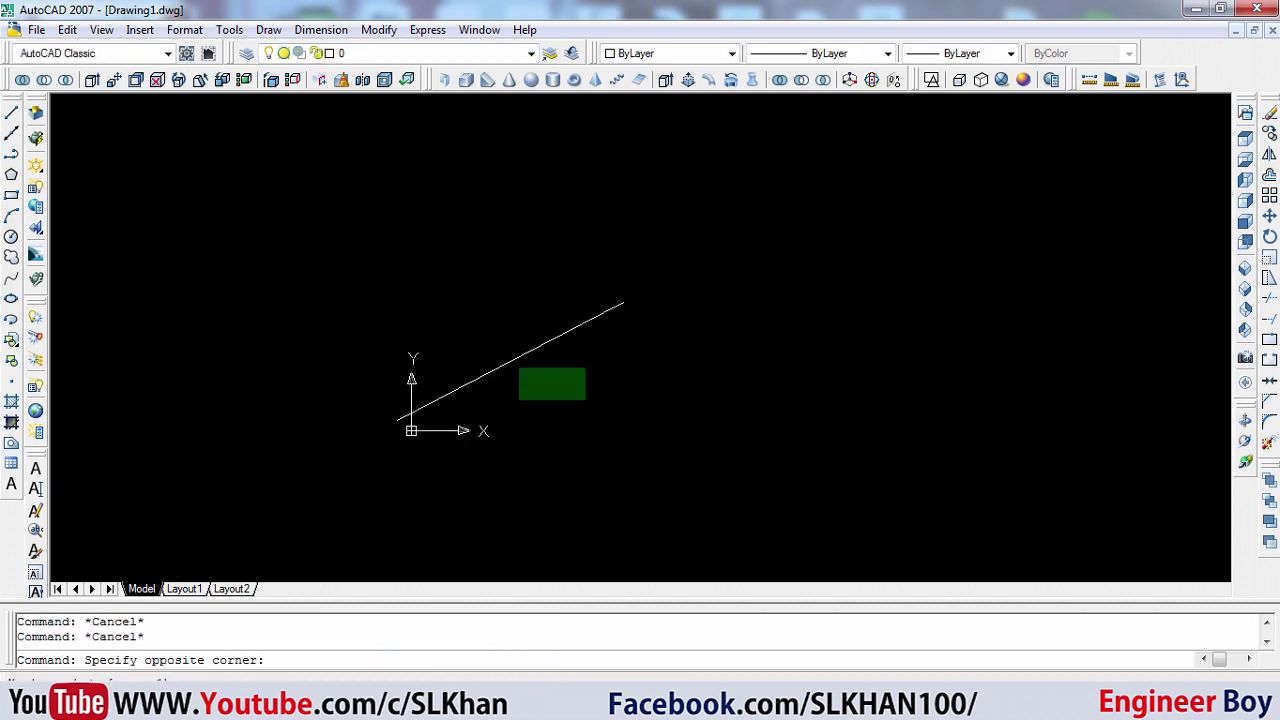
pyautogui.click(471, 337)
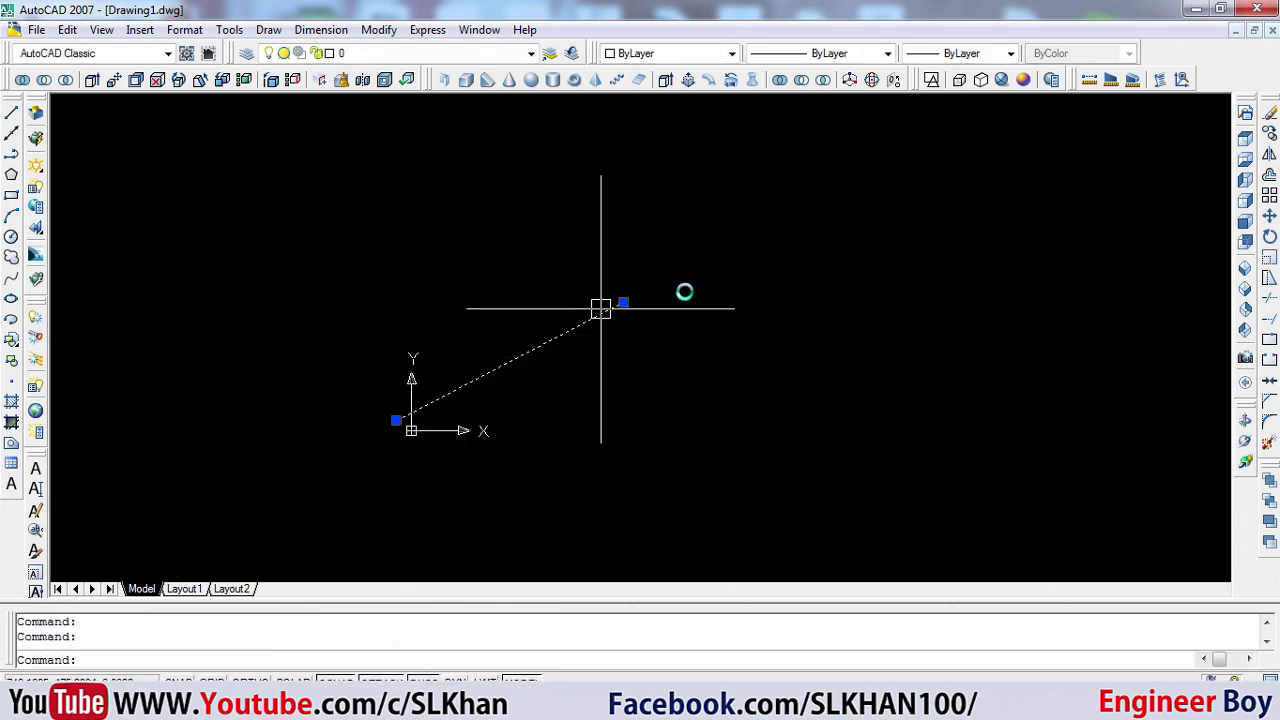
pyautogui.moveTo(600, 308); pyautogui.dragTo(631, 337)
pyautogui.press('Escape')
pyautogui.press('Escape')
# Draw lines from the existing line's endpoint through three corners and close the outline
pyautogui.write('l')
pyautogui.press('Return')
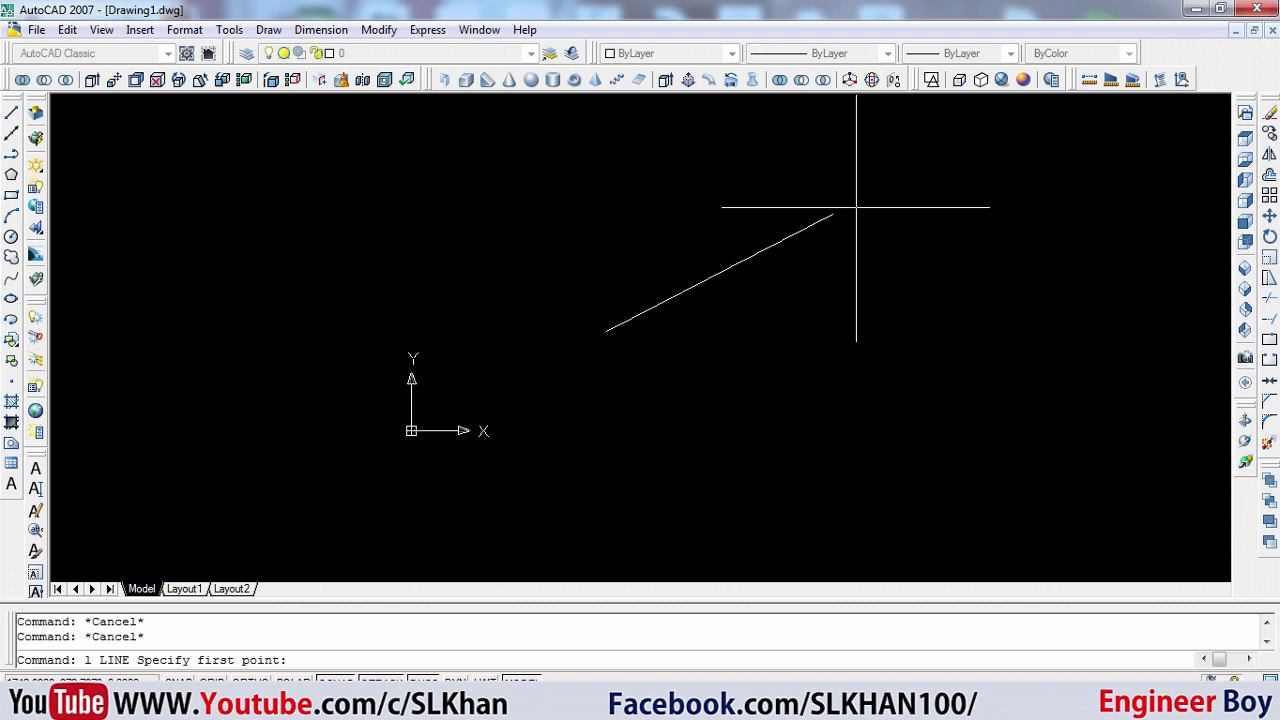
pyautogui.click(833, 214)
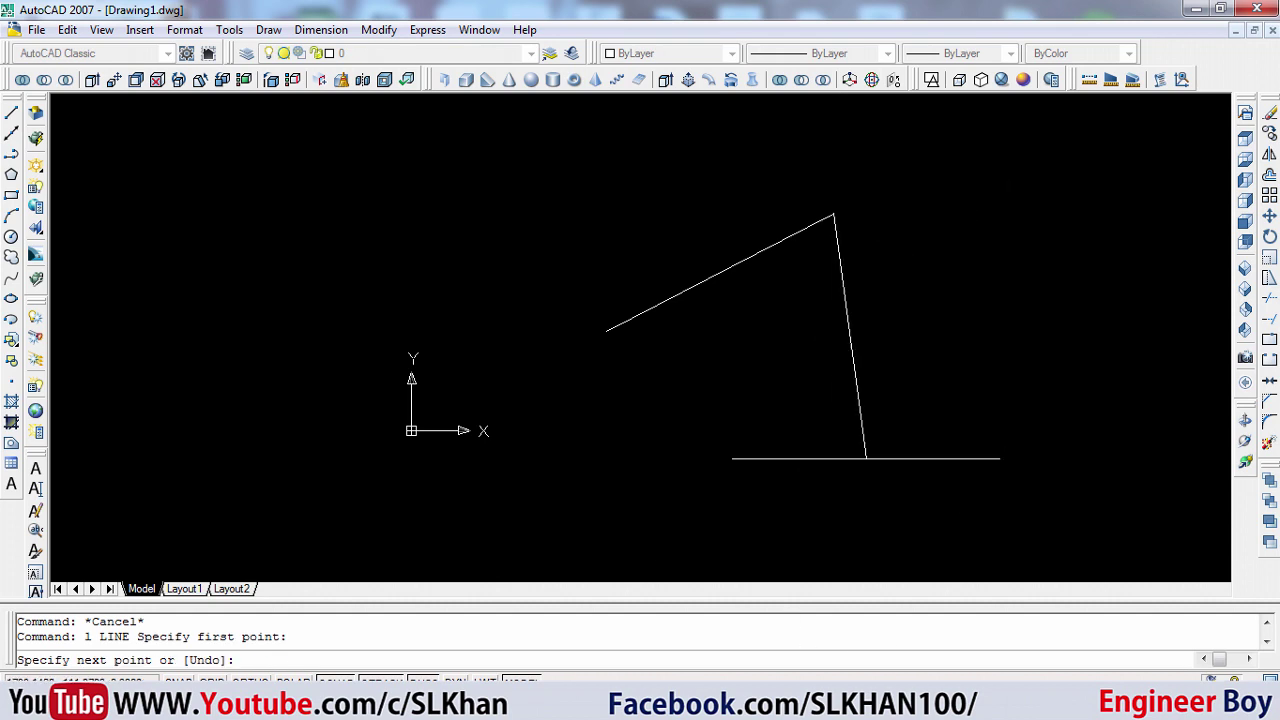
pyautogui.click(1066, 349)
pyautogui.click(805, 523)
pyautogui.click(589, 496)
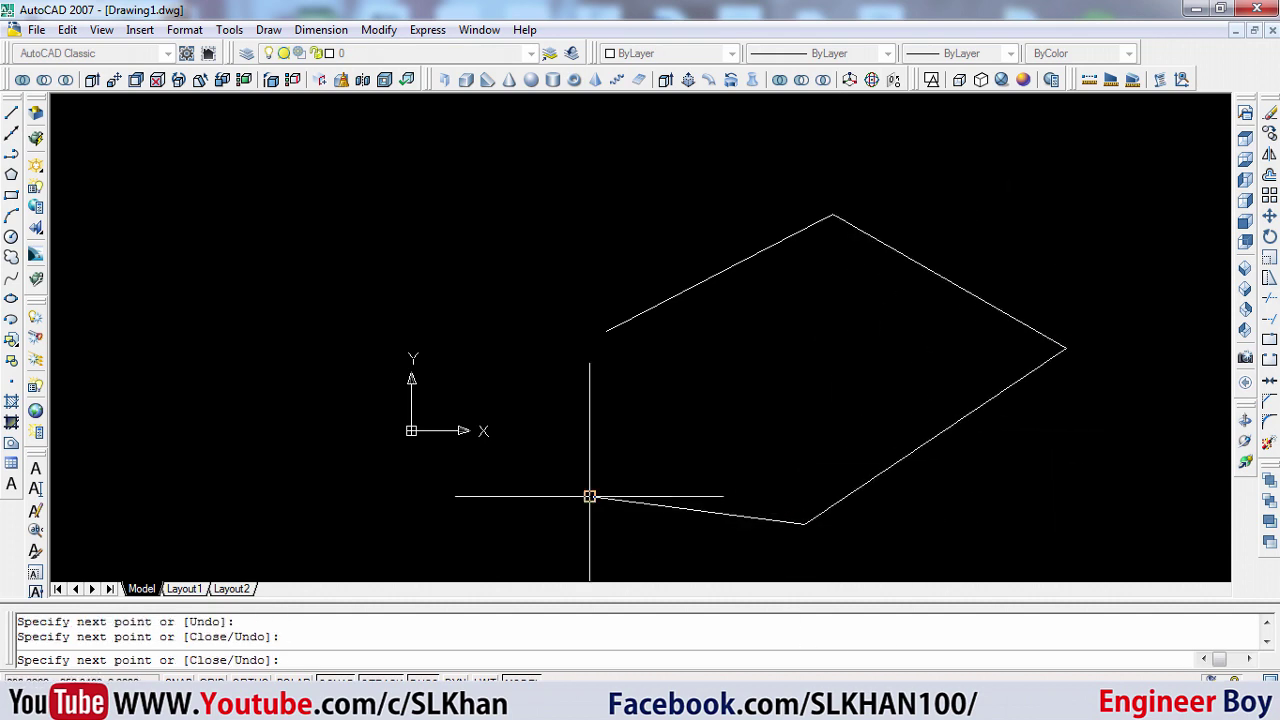
pyautogui.write('c')
pyautogui.press('Return')
pyautogui.press('Escape')
pyautogui.press('Escape')
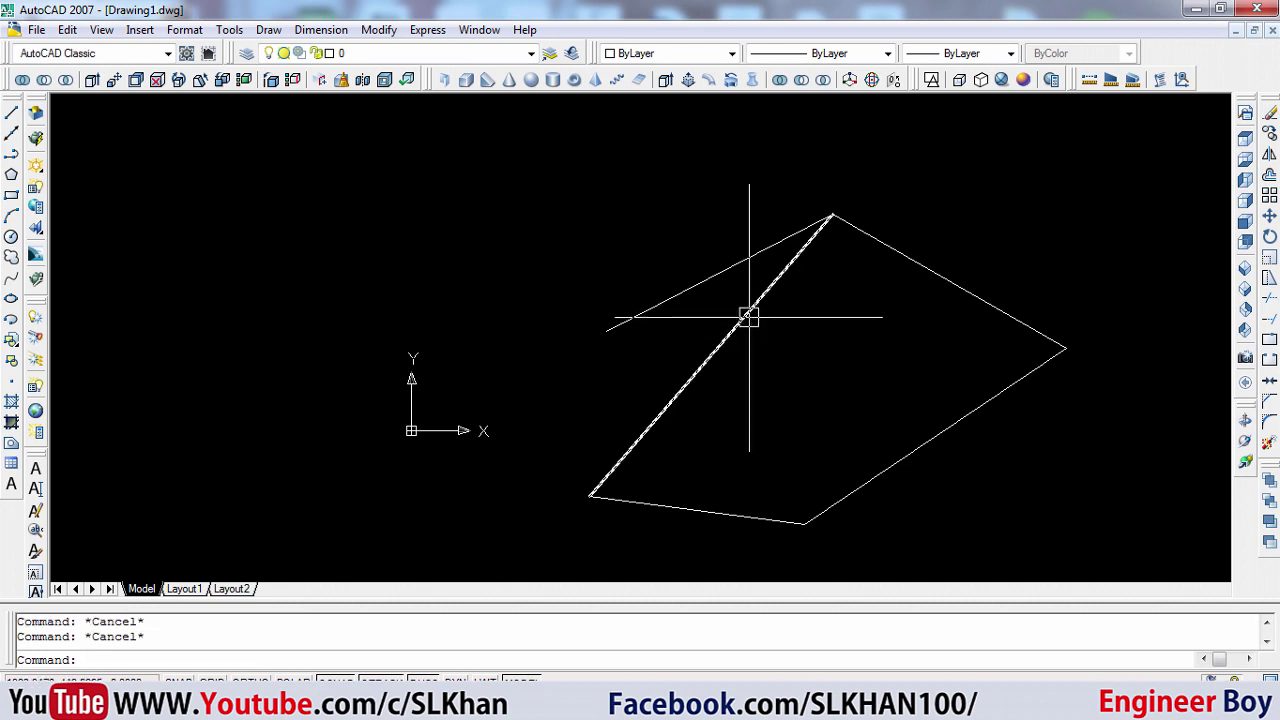
# Drag the slanted line's top grip to a new upper-left corner and recentre the view
pyautogui.click(778, 288)
pyautogui.click(833, 214)
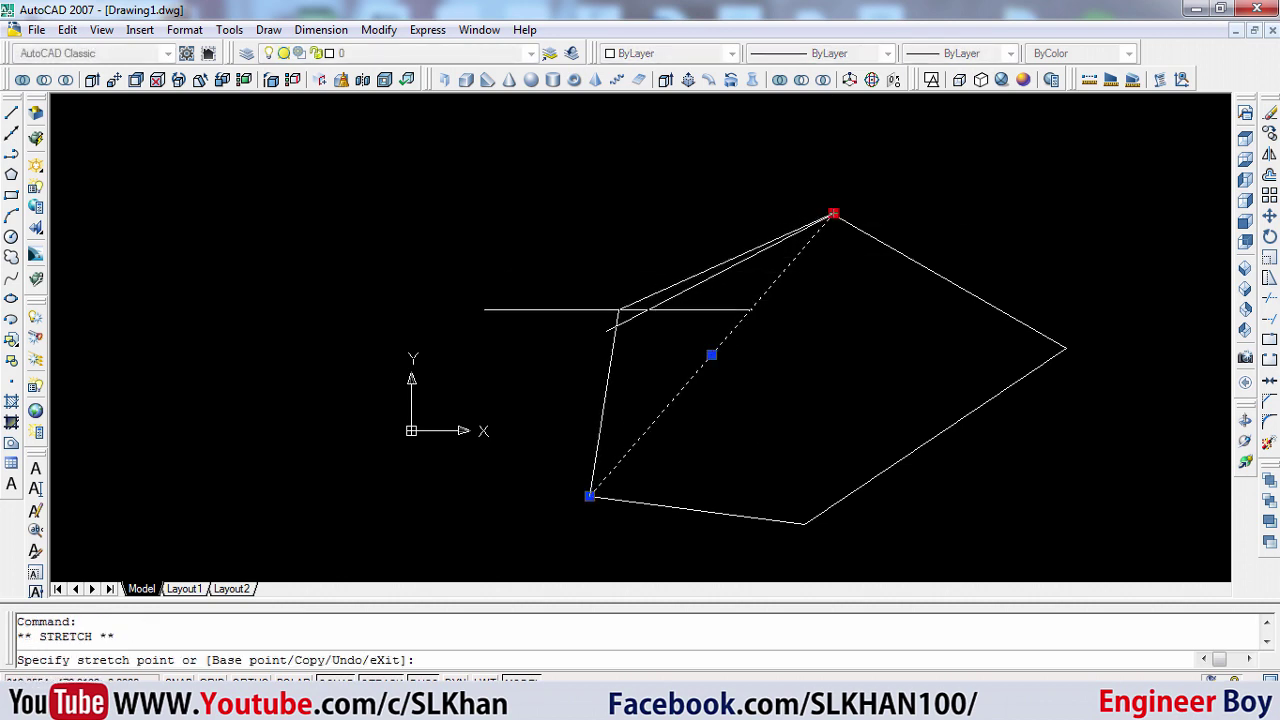
pyautogui.click(606, 331)
pyautogui.press('Escape')
pyautogui.press('Escape')
pyautogui.scroll(3, 643, 357)
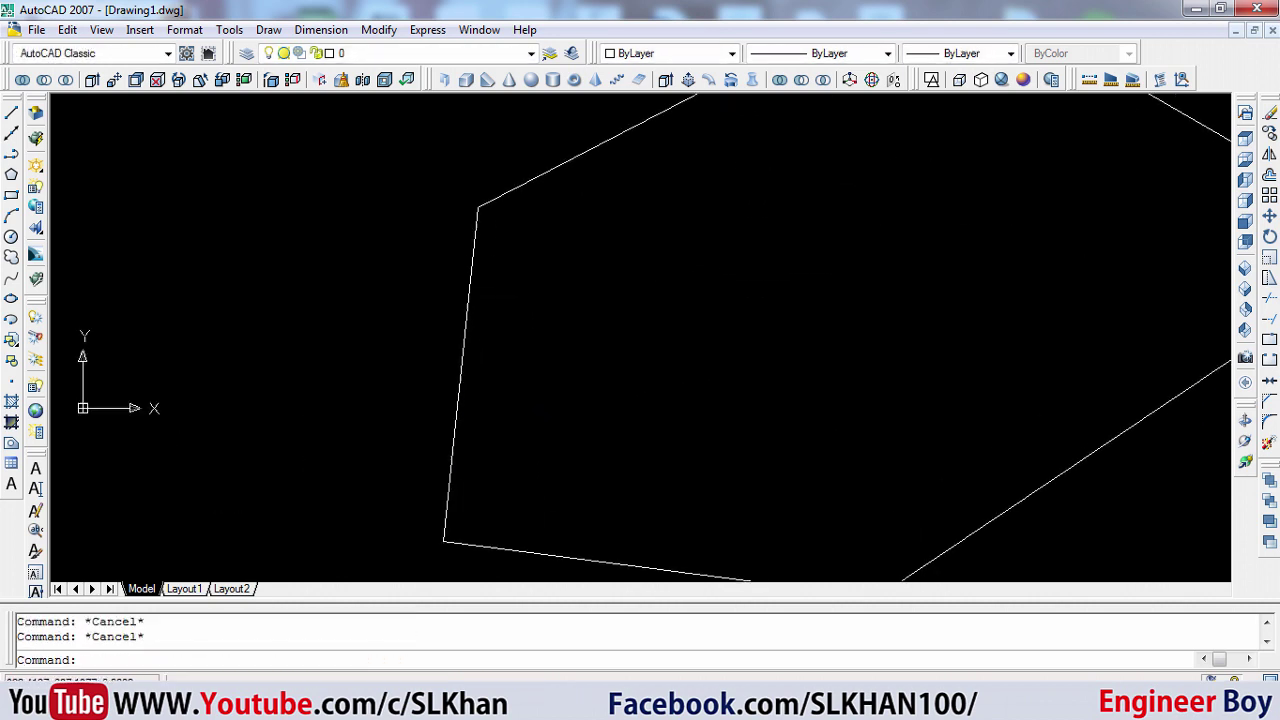
pyautogui.scroll(-3, 520, 260)
pyautogui.moveTo(700, 294); pyautogui.dragTo(760, 352, button='middle')
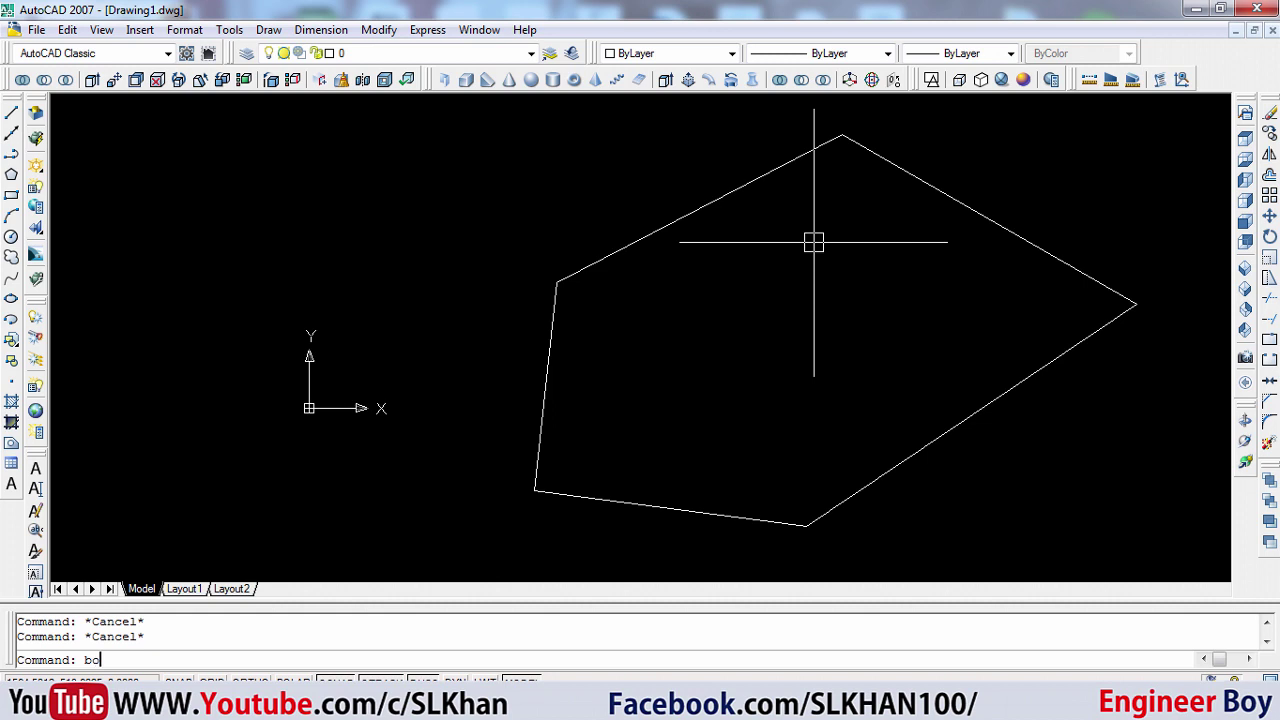
# Create a boundary polyline by picking inside the outline and colour it Red
pyautogui.press('Return')
pyautogui.click(465, 134)
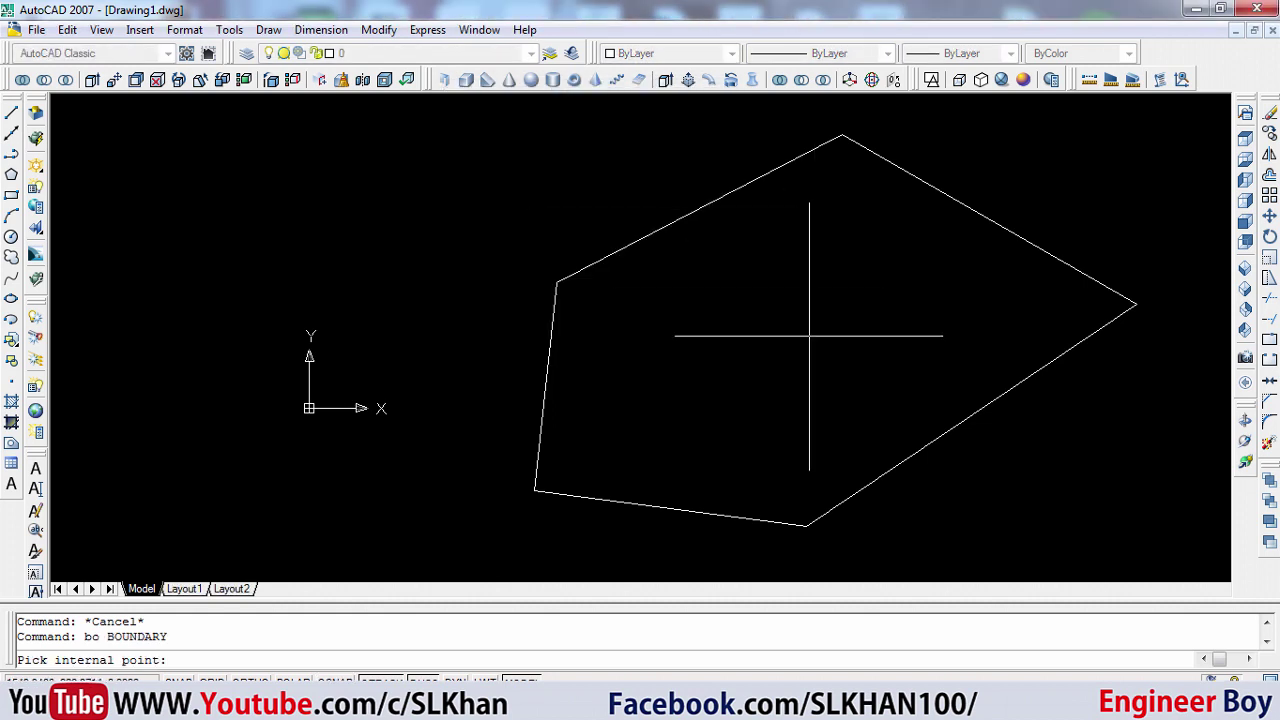
pyautogui.click(809, 336)
pyautogui.press('Return')
pyautogui.press('Escape')
pyautogui.click(703, 205)
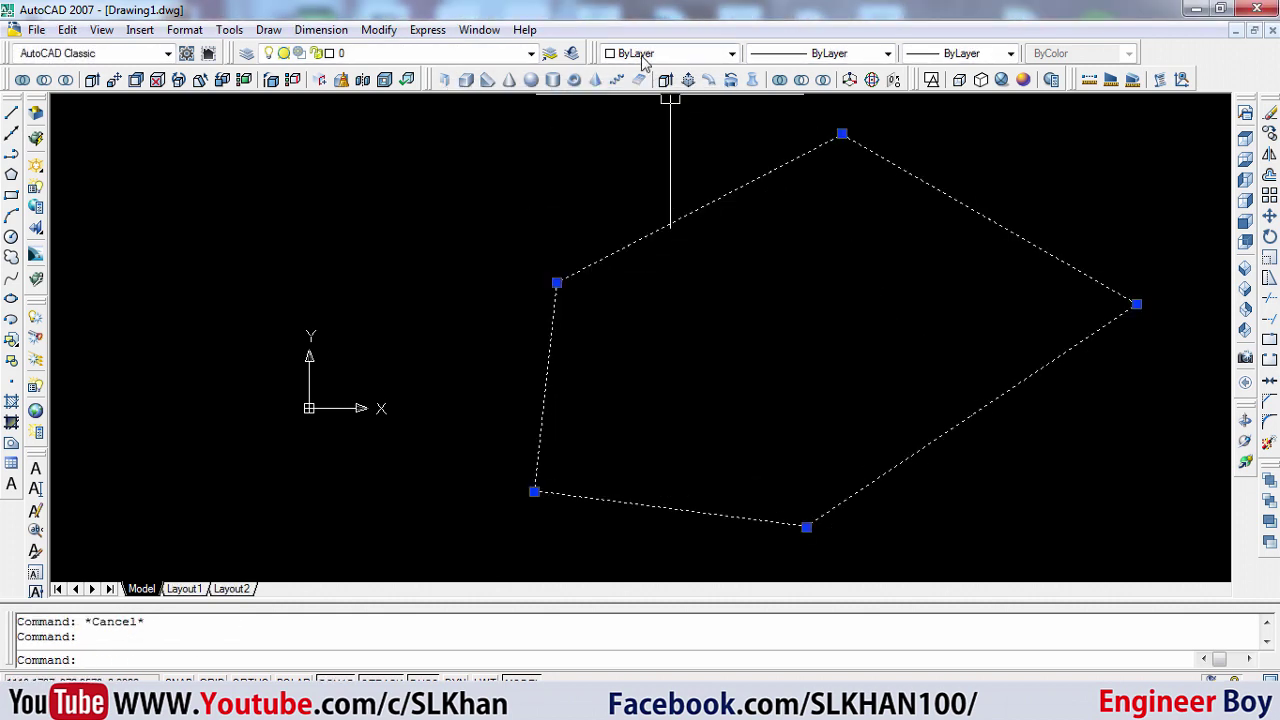
pyautogui.click(643, 58)
pyautogui.click(634, 86)
pyautogui.press('Escape')
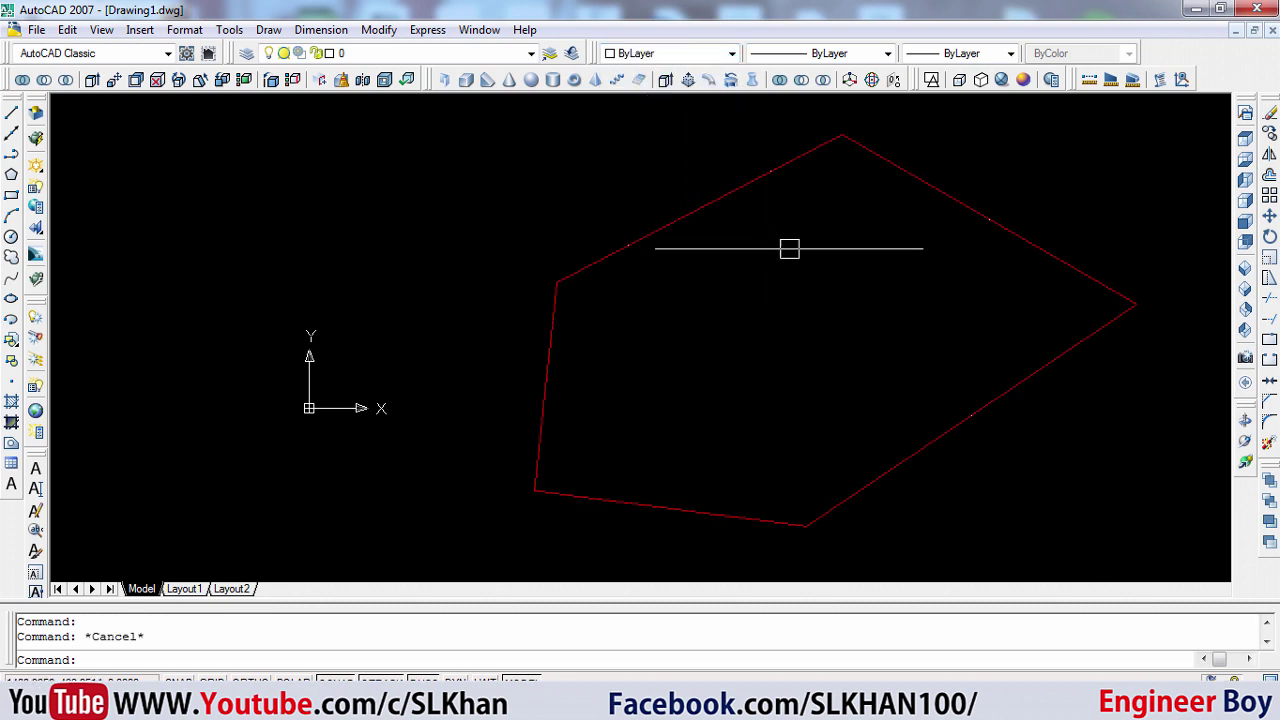
pyautogui.press('Escape')
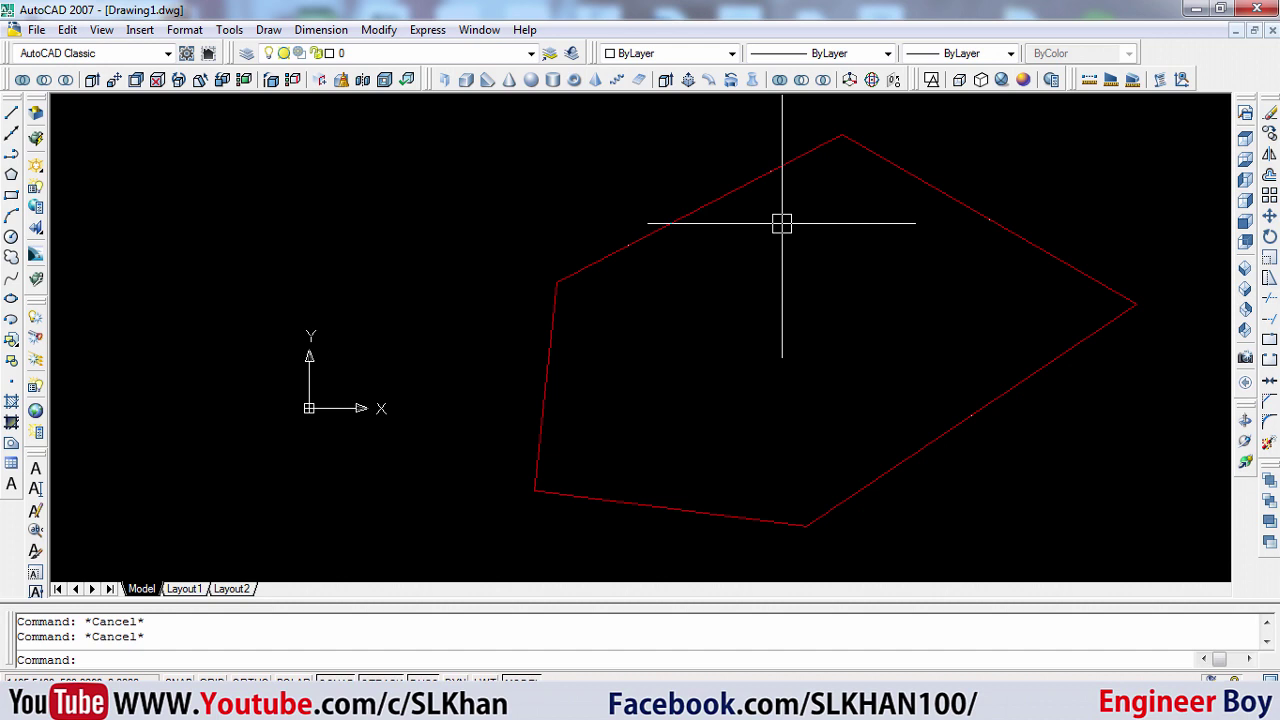
# Run ddarea on the red polyline (1377661.92 sq ft, 31.627 acres) and move the report aside
pyautogui.press('BackSpace')
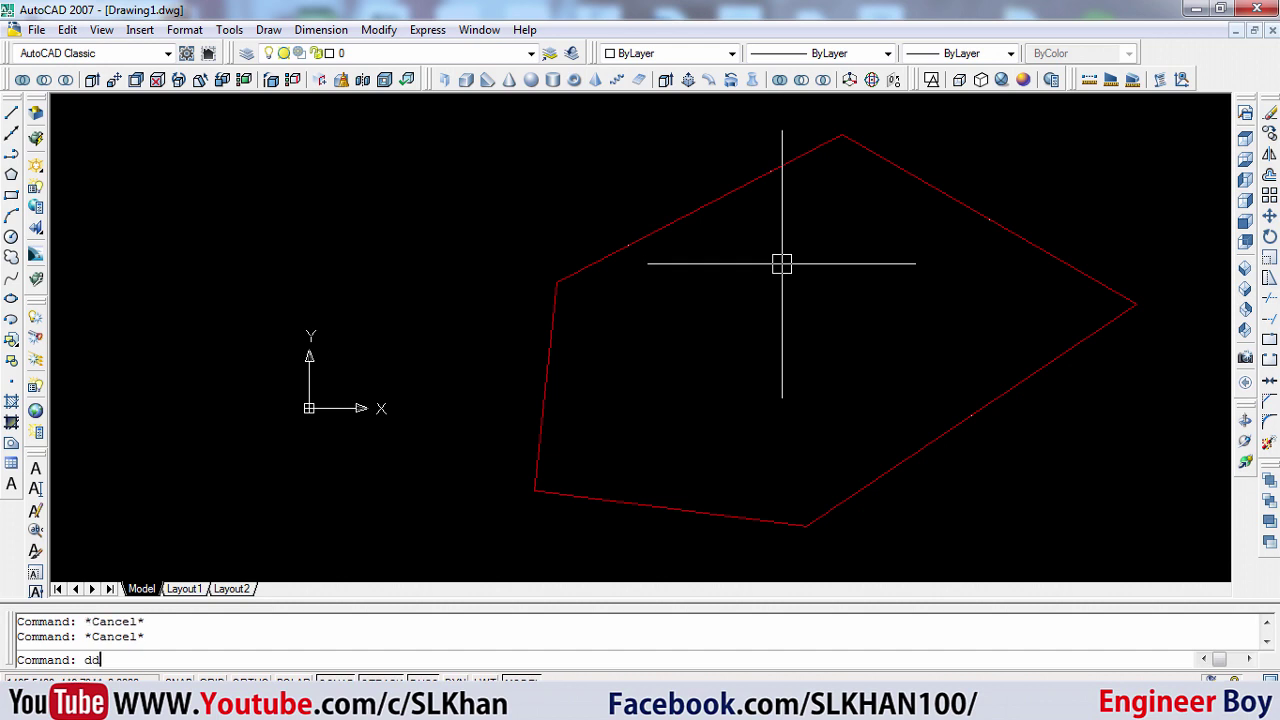
pyautogui.write('ddarea')
pyautogui.press('Return')
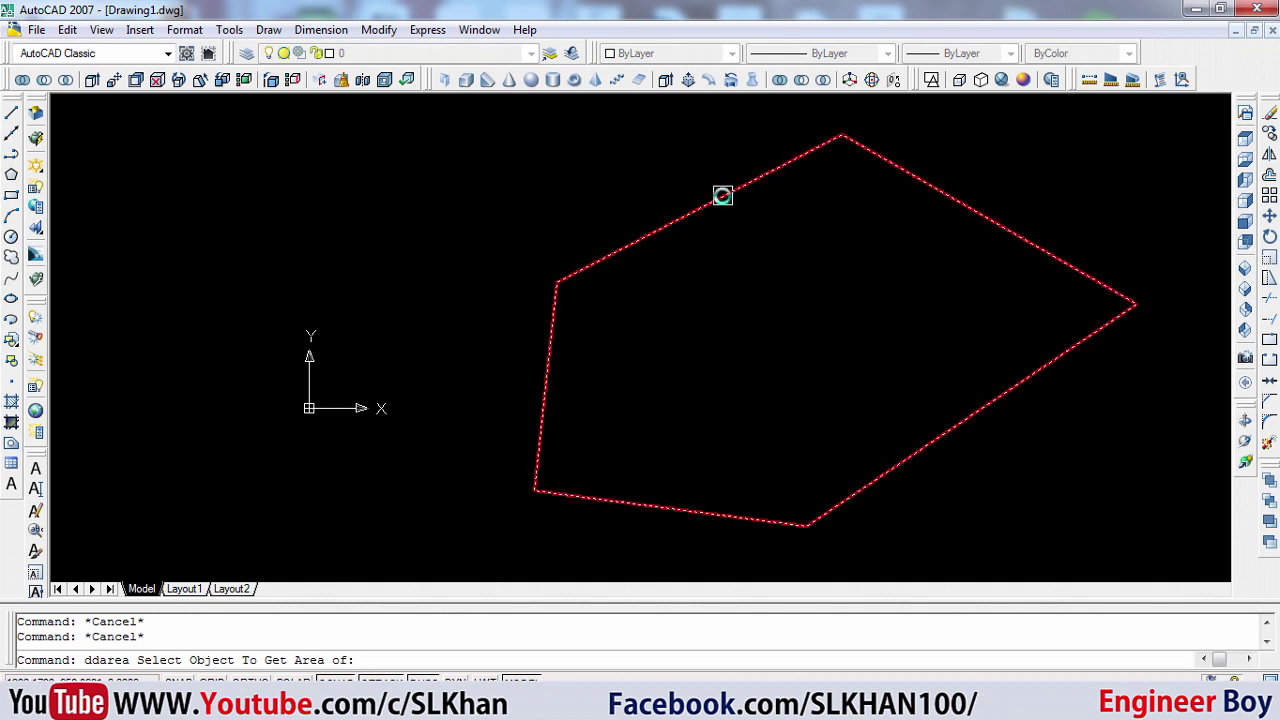
pyautogui.click(723, 196)
pyautogui.moveTo(608, 143); pyautogui.dragTo(401, 132)
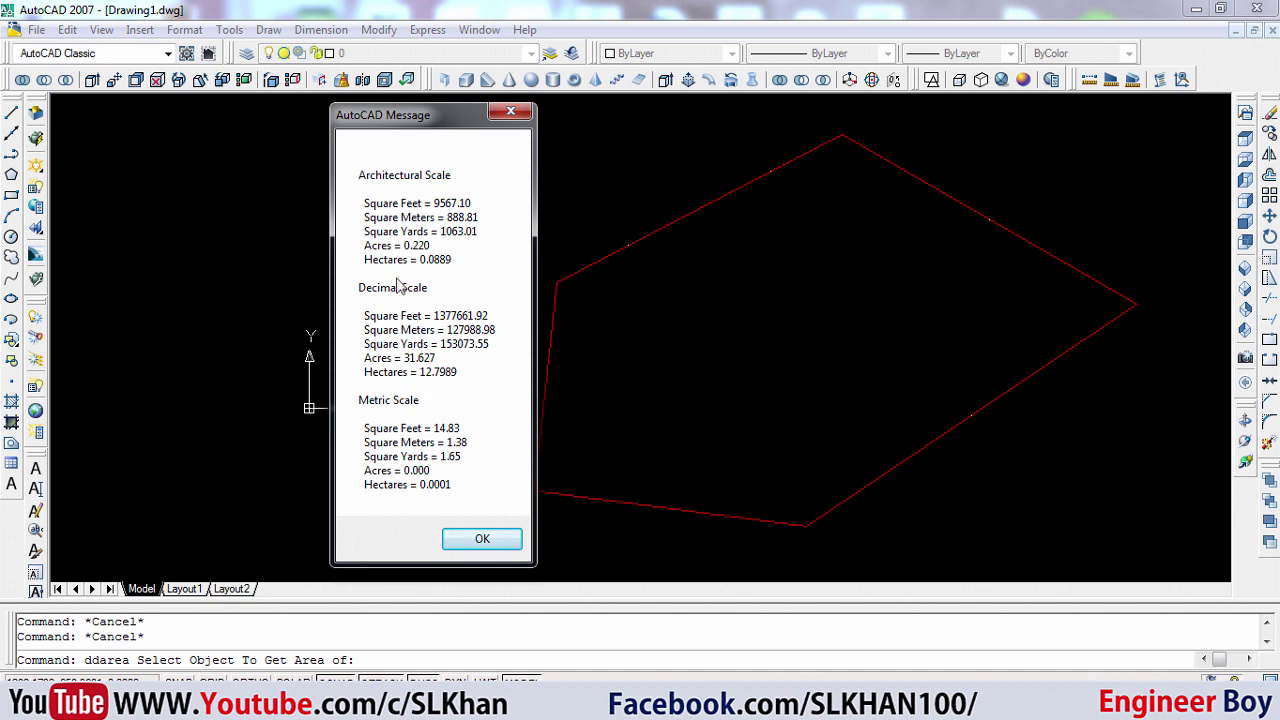
# Dismiss the area results and erase the red polygon and all remaining objects
pyautogui.press('Escape')
pyautogui.press('Escape')
pyautogui.click(794, 324)
pyautogui.click(500, 460)
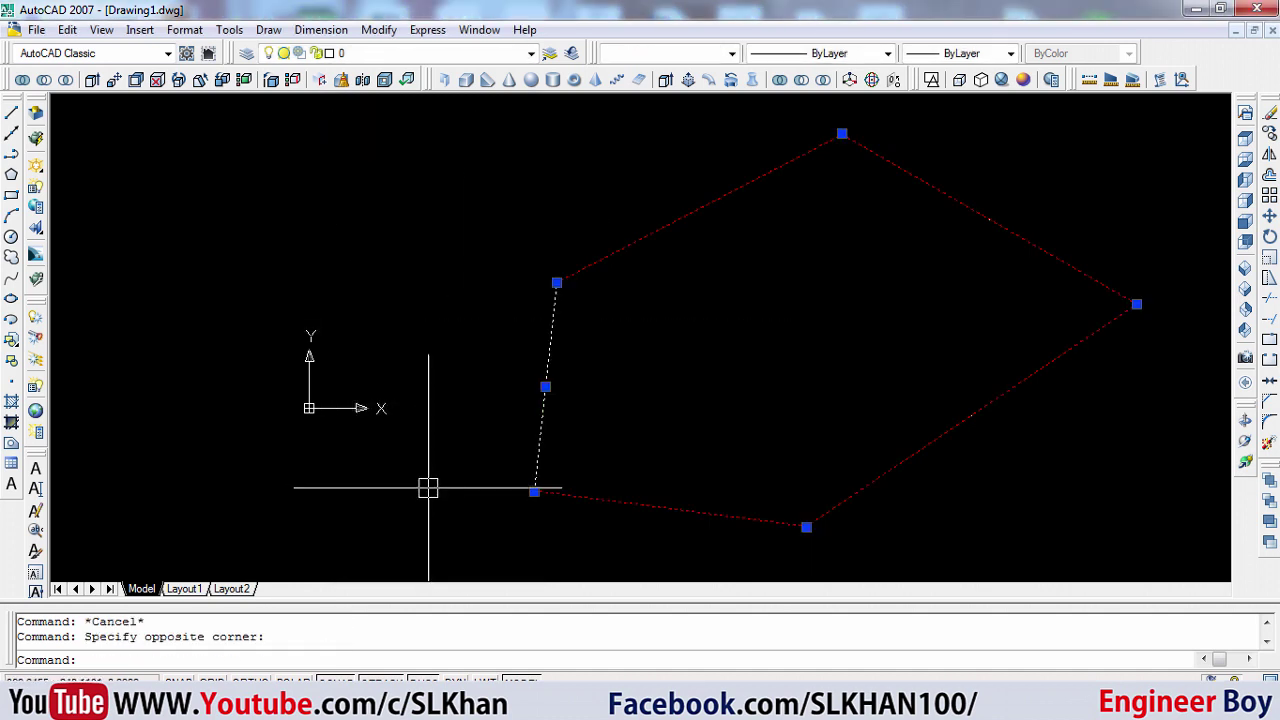
pyautogui.write('e')
pyautogui.press('Return')
pyautogui.press('Escape')
pyautogui.press('Escape')
pyautogui.hotkey('ctrl', 'a')
pyautogui.write('e')
pyautogui.press('Return')
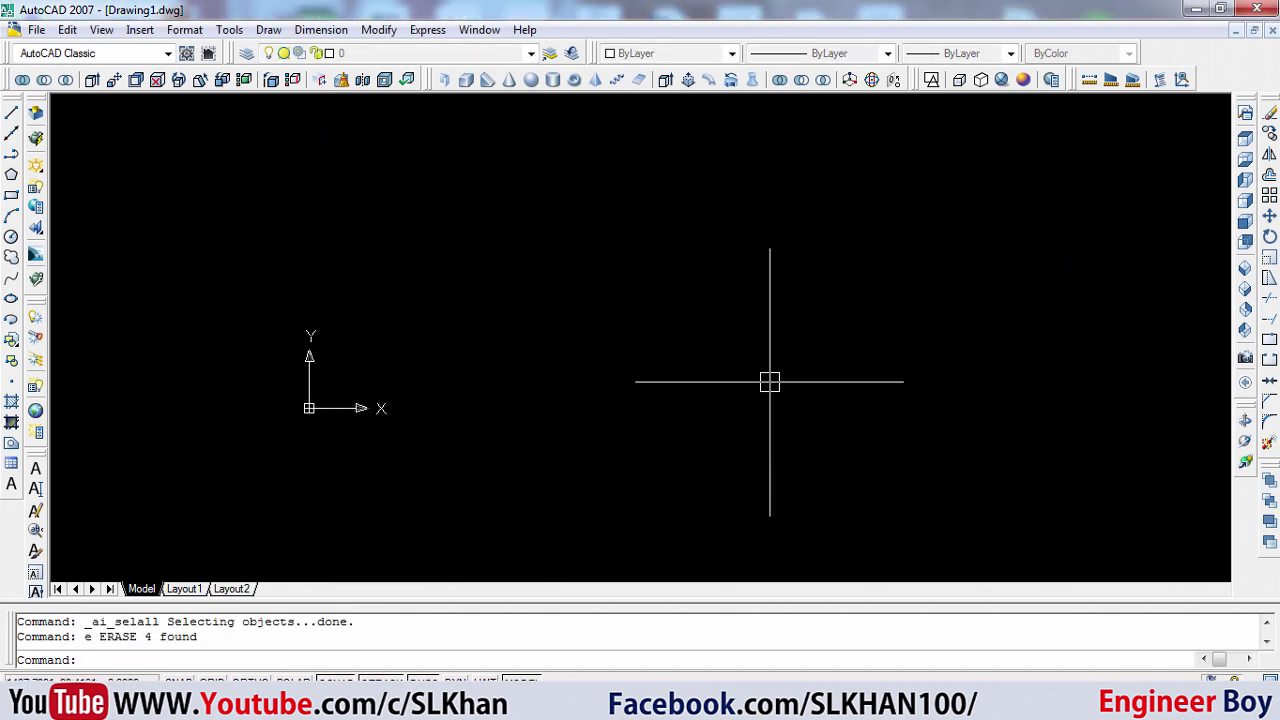
pyautogui.press('Escape')
pyautogui.press('Escape')
# Start a trial polyline from lower left to top right, then cancel it
pyautogui.write('pl')
pyautogui.press('Return')
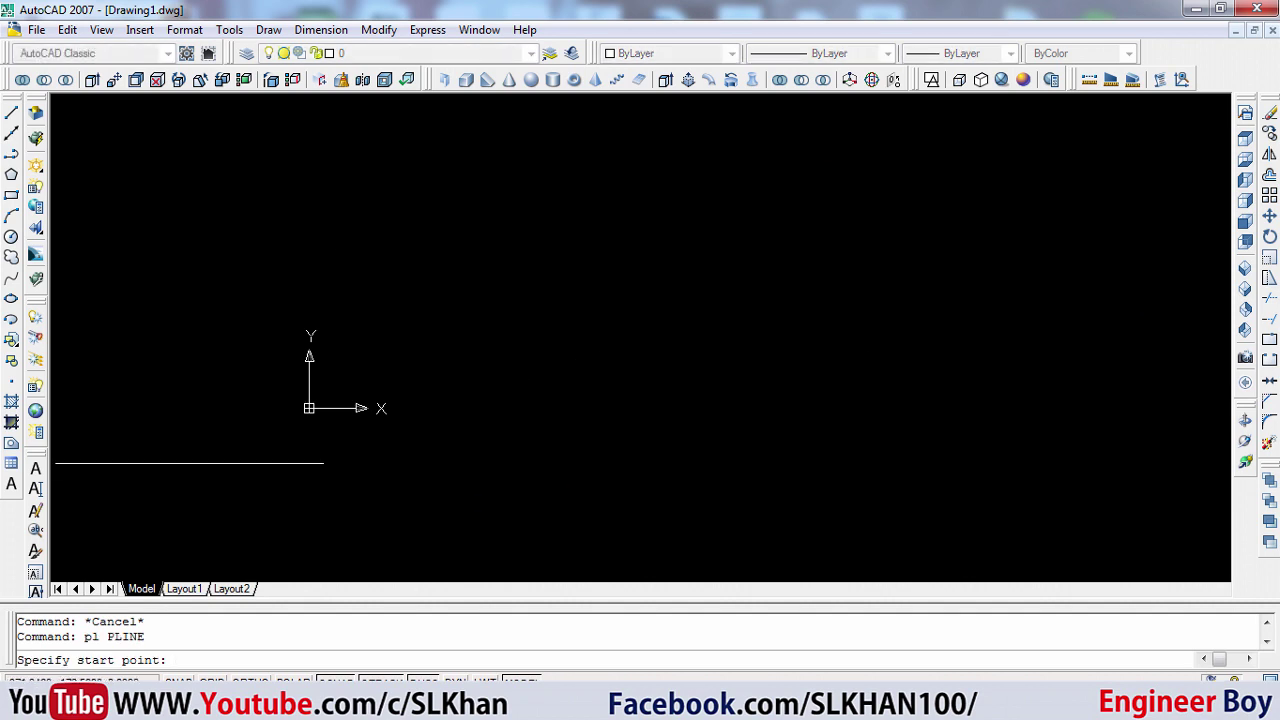
pyautogui.click(94, 476)
pyautogui.click(1140, 128)
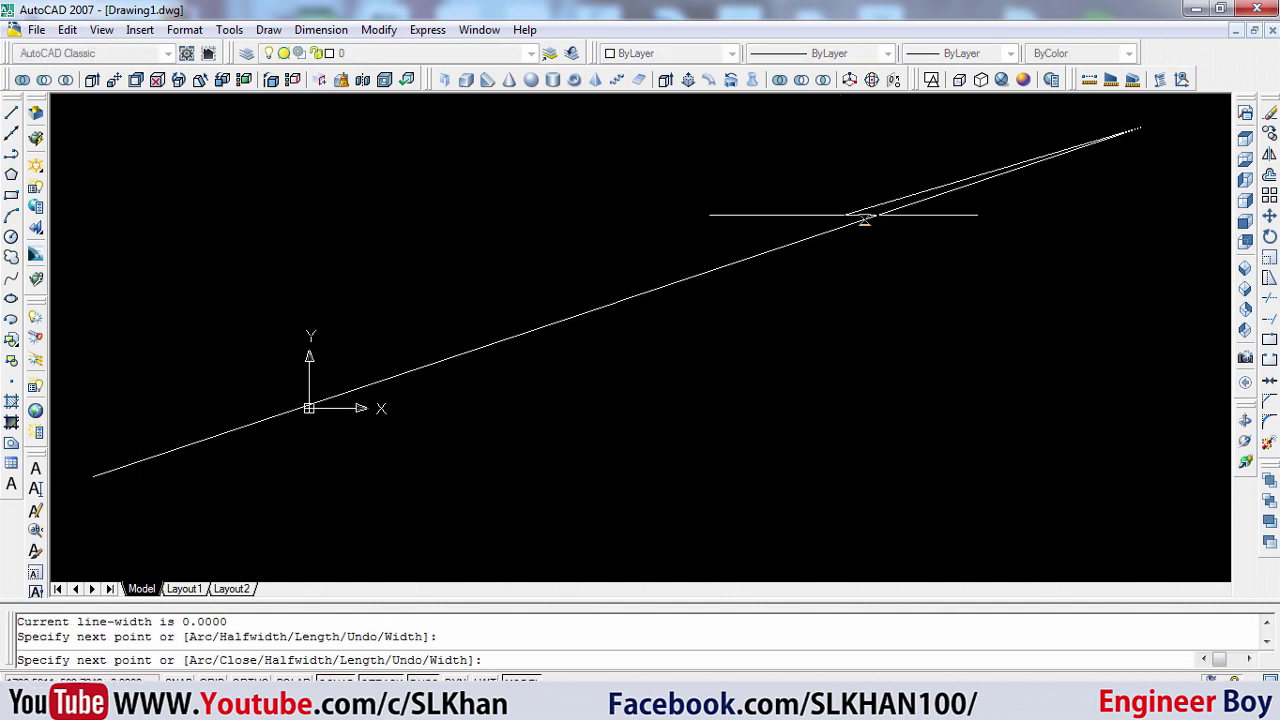
pyautogui.press('Escape')
pyautogui.press('Escape')
# Zoom to extents and switch to the SW Isometric view
pyautogui.write('z')
pyautogui.press('Return')
pyautogui.write('e')
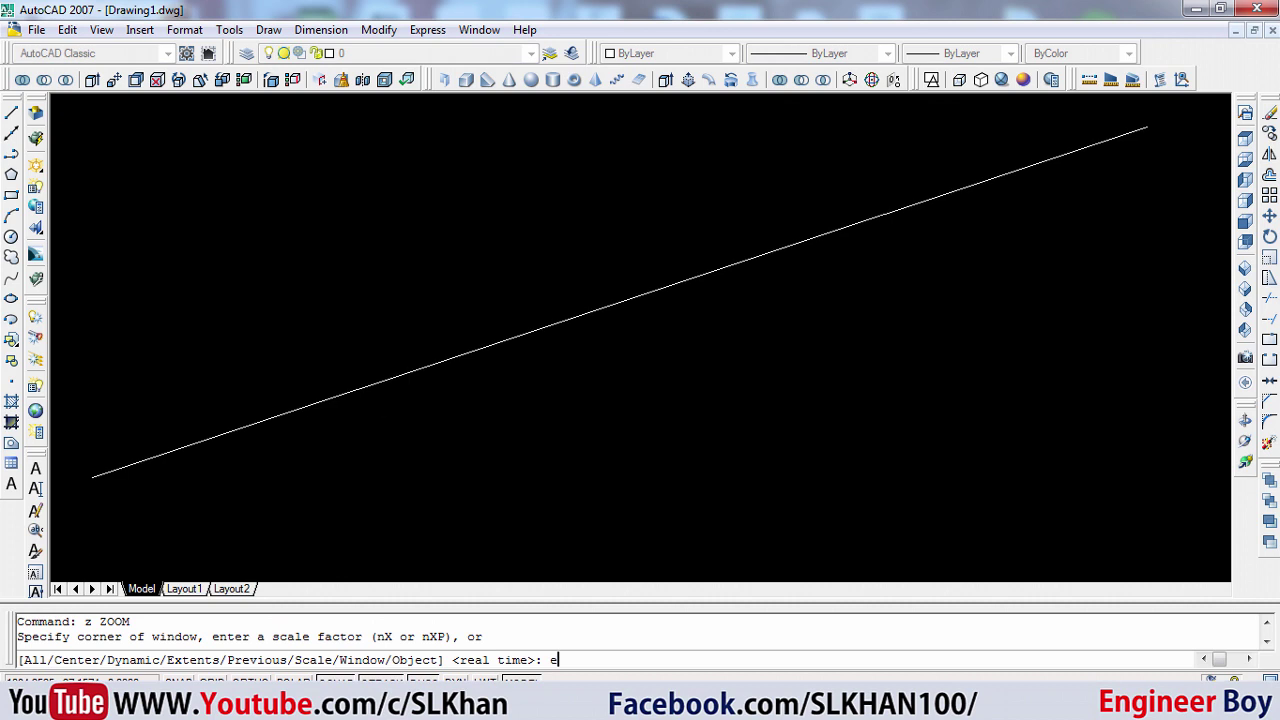
pyautogui.press('Return')
pyautogui.press('Escape')
pyautogui.press('Escape')
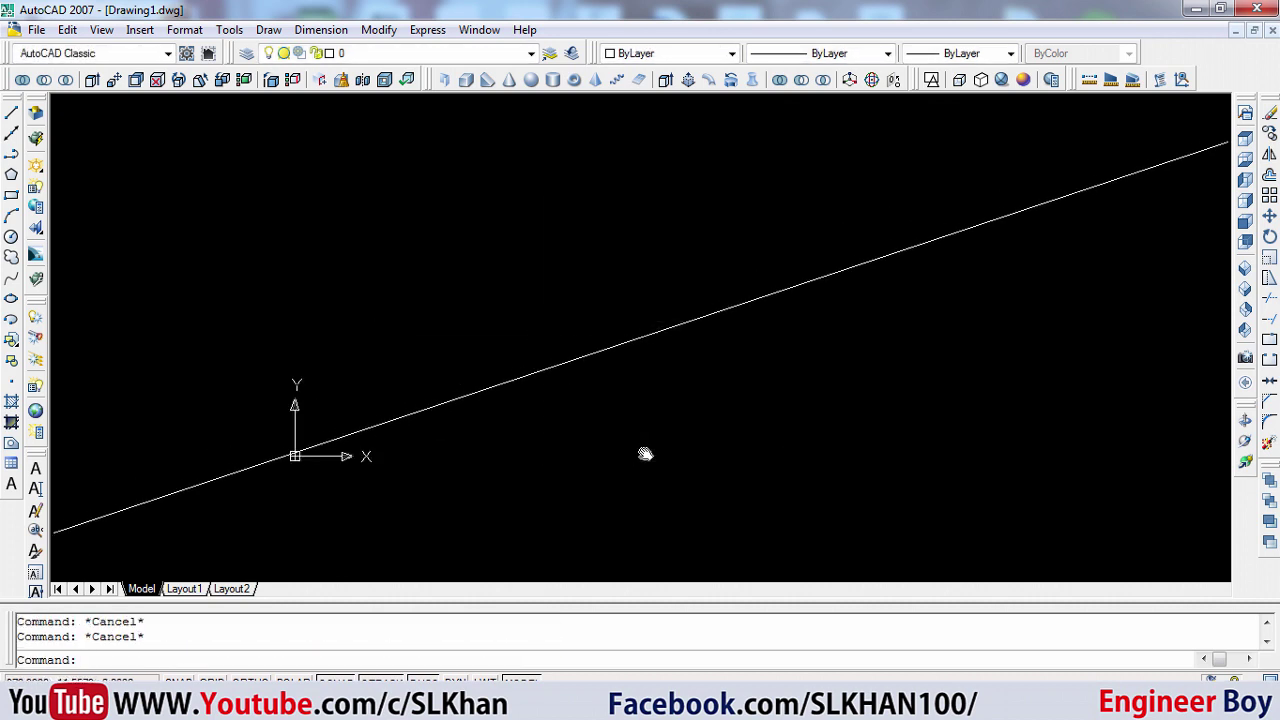
pyautogui.write('z')
pyautogui.press('Return')
pyautogui.write('e')
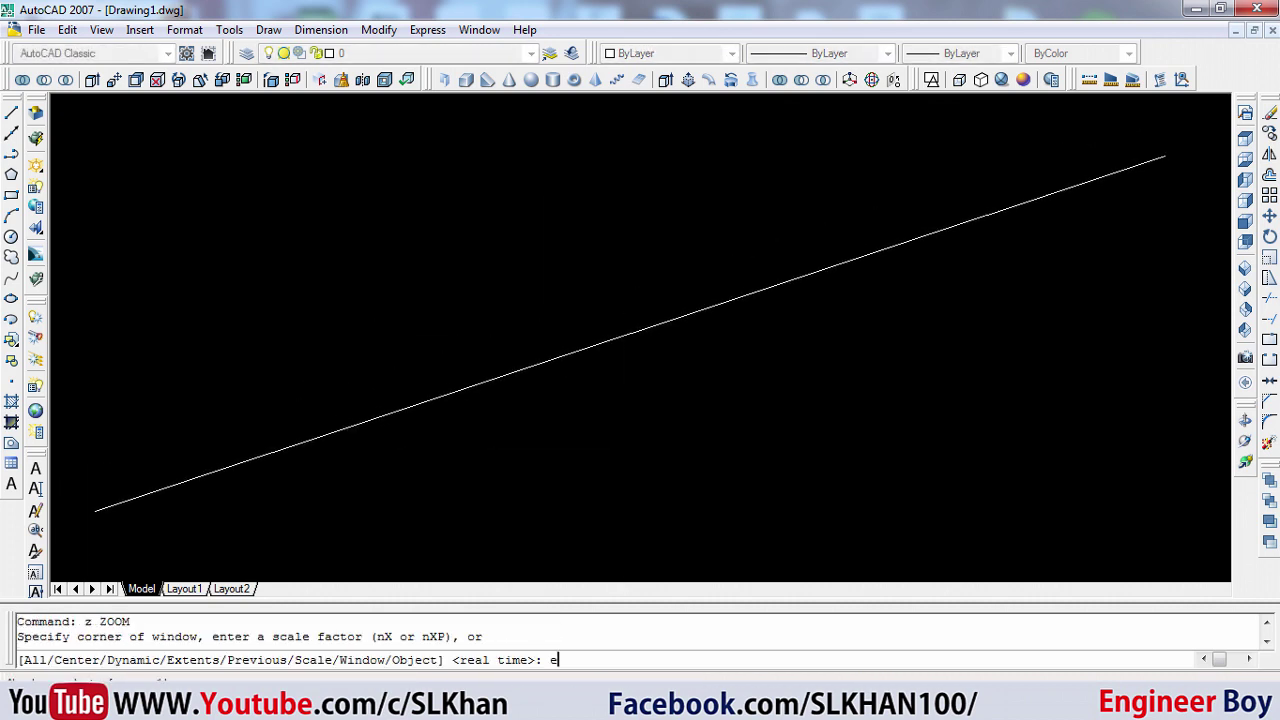
pyautogui.press('Return')
pyautogui.press('Escape')
pyautogui.press('Escape')
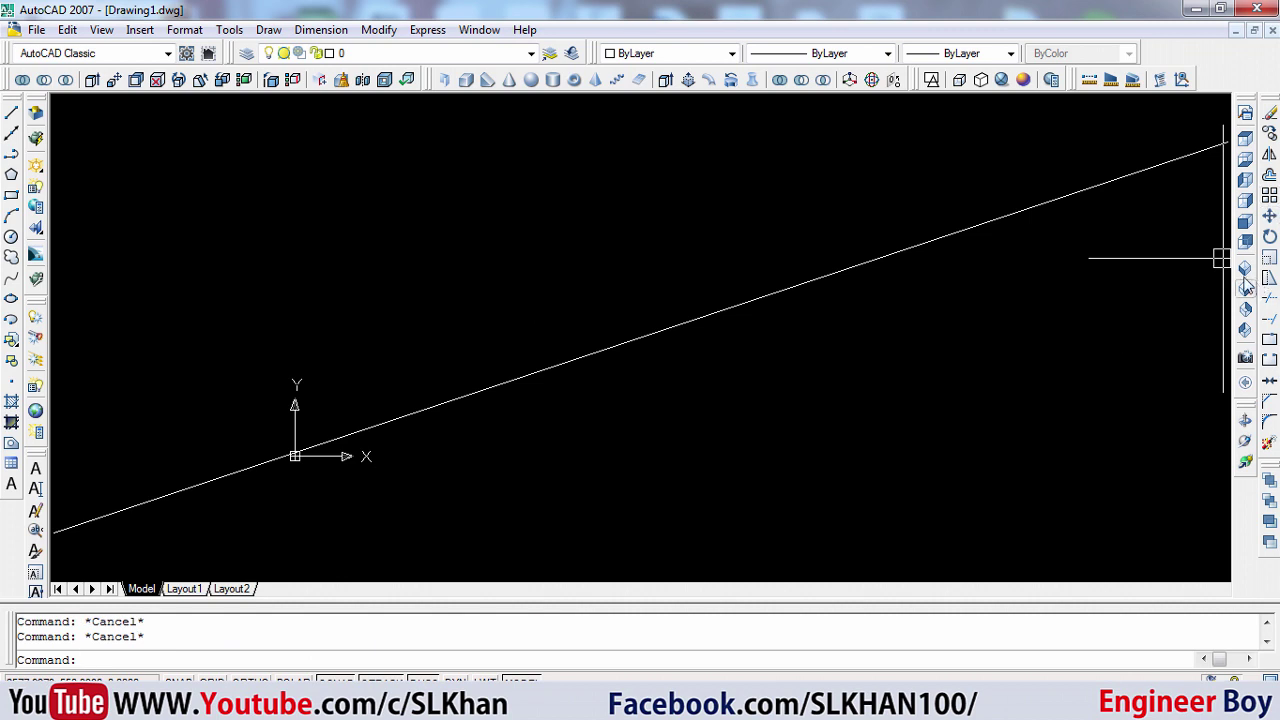
pyautogui.click(1245, 287)
# Draw a new closed polyline through lower-left, top, right and bottom corners
pyautogui.press('Escape')
pyautogui.click(920, 252)
pyautogui.click(508, 450)
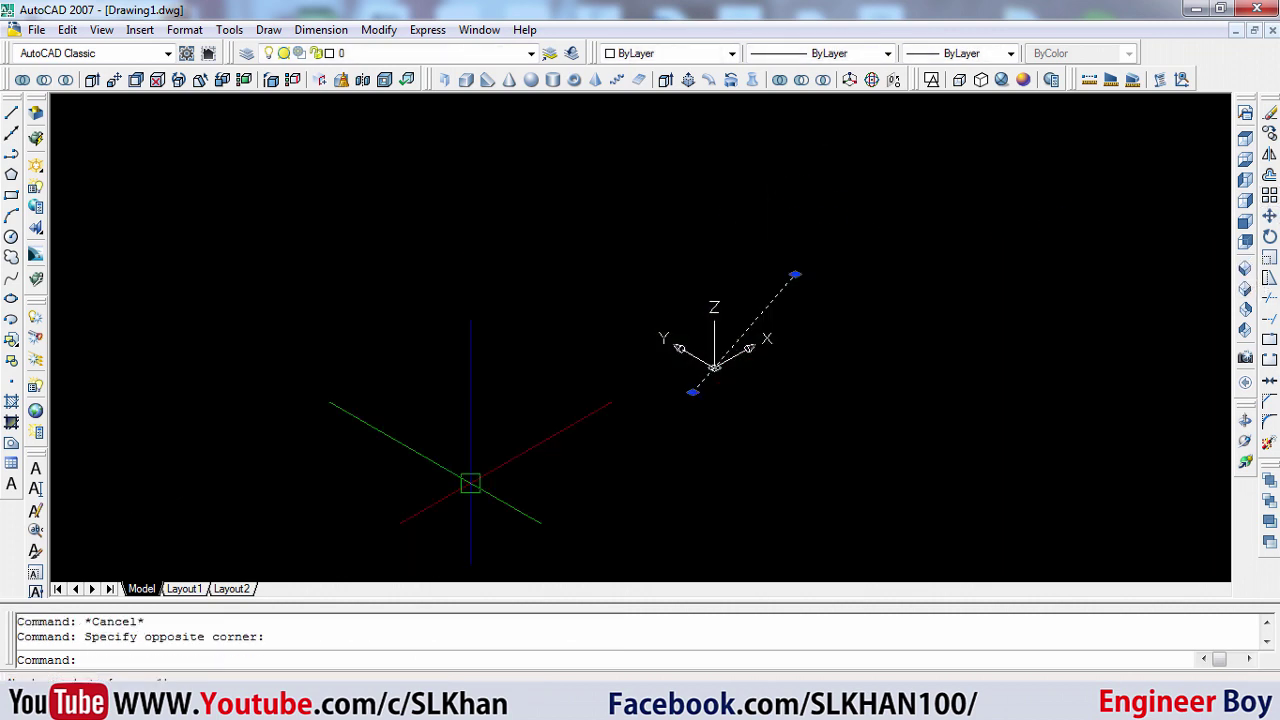
pyautogui.press('Escape')
pyautogui.write('pl')
pyautogui.press('Return')
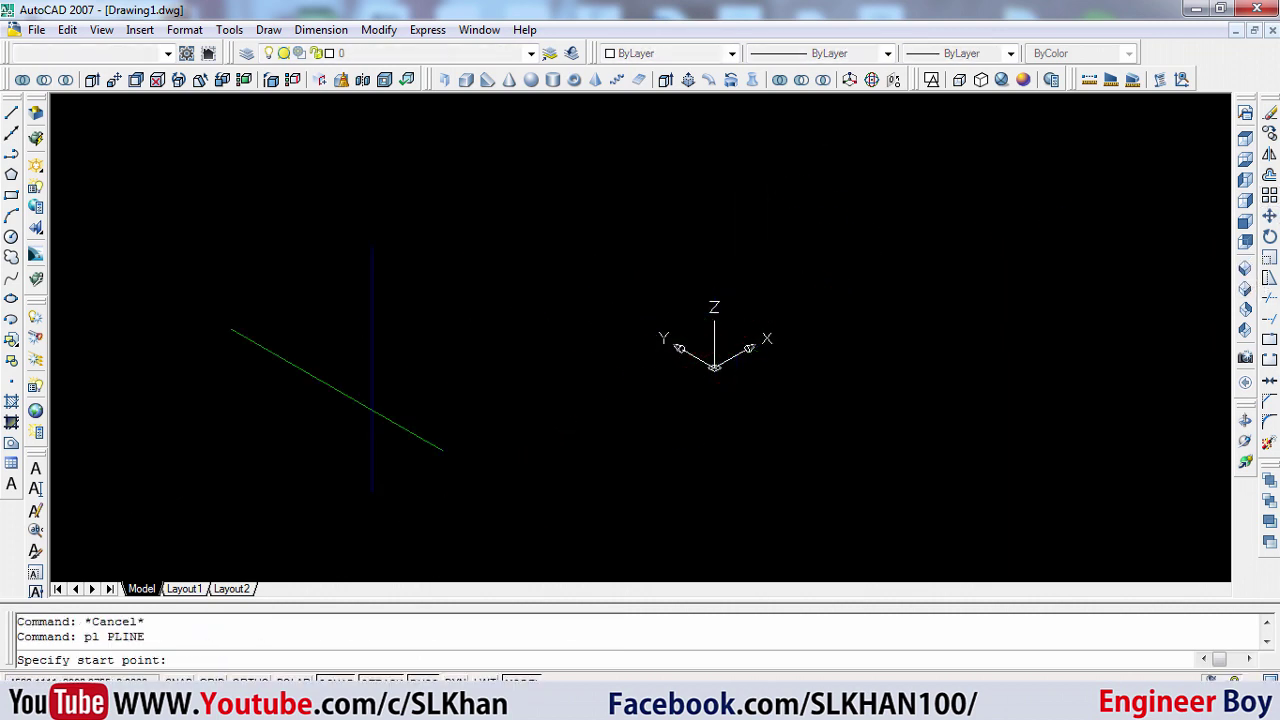
pyautogui.click(189, 474)
pyautogui.click(851, 114)
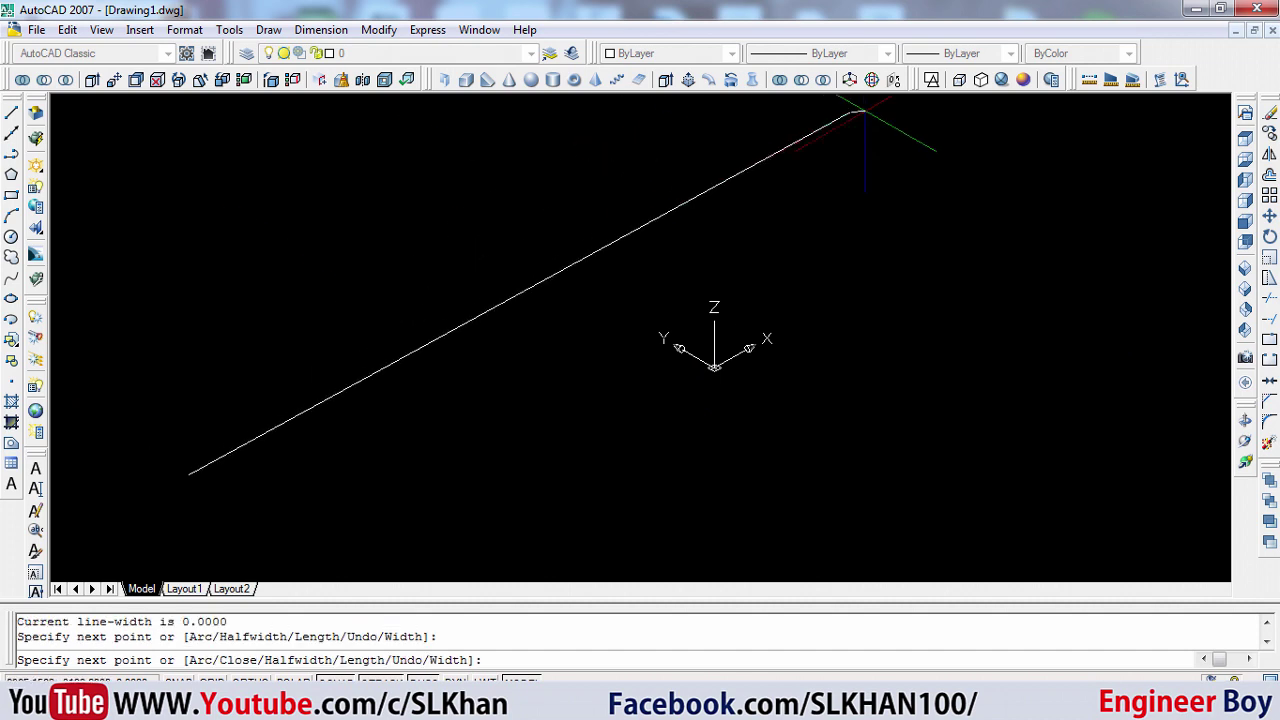
pyautogui.click(1168, 469)
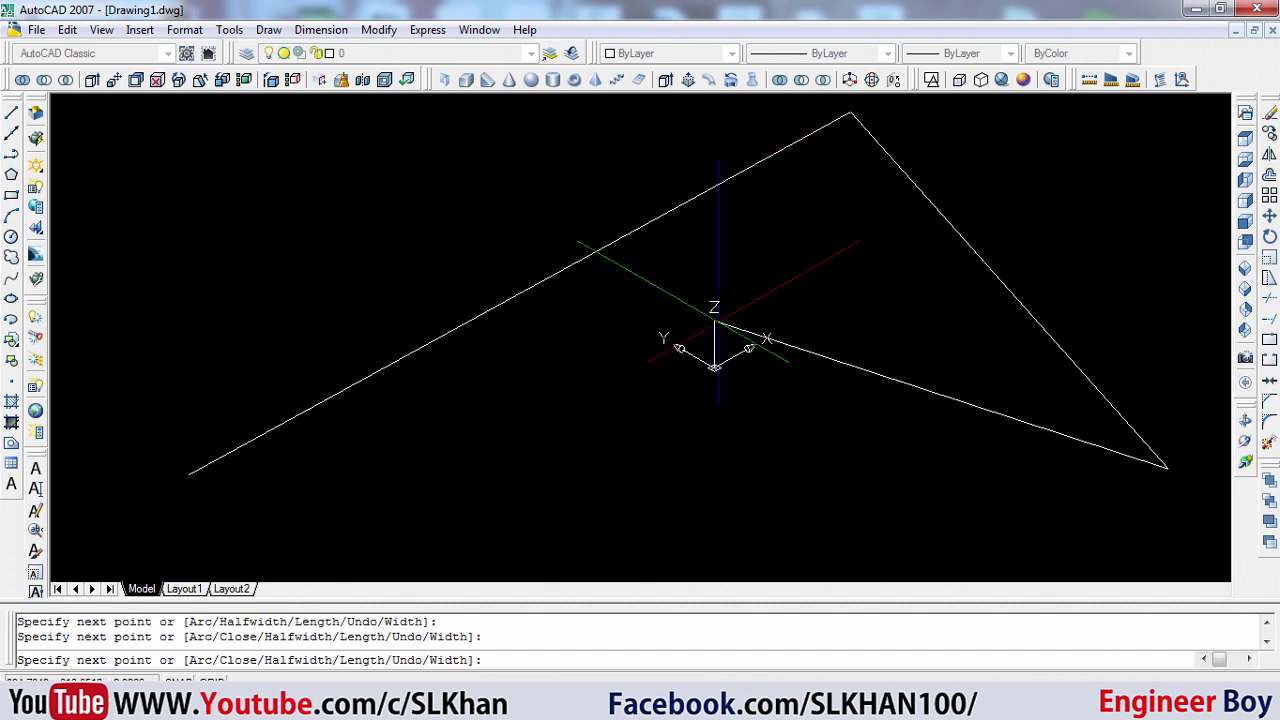
pyautogui.moveTo(903, 443); pyautogui.dragTo(716, 393, button='middle')
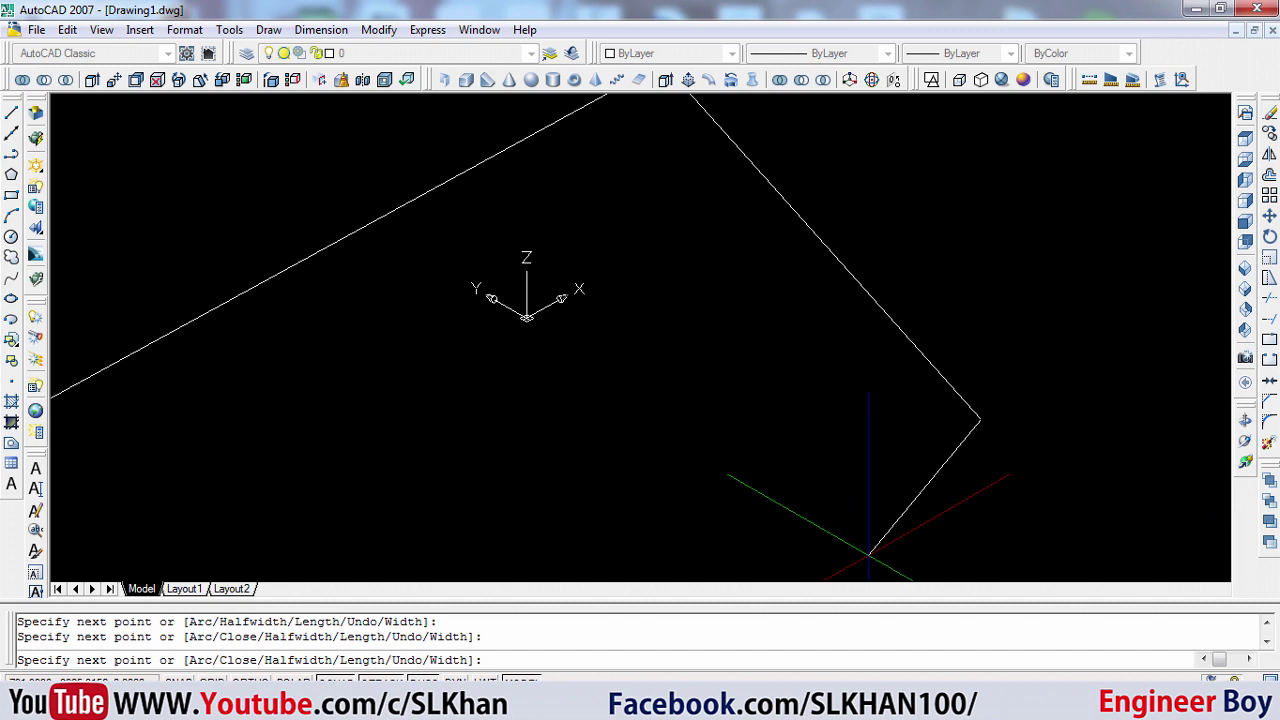
pyautogui.click(870, 553)
pyautogui.write('c')
pyautogui.press('Return')
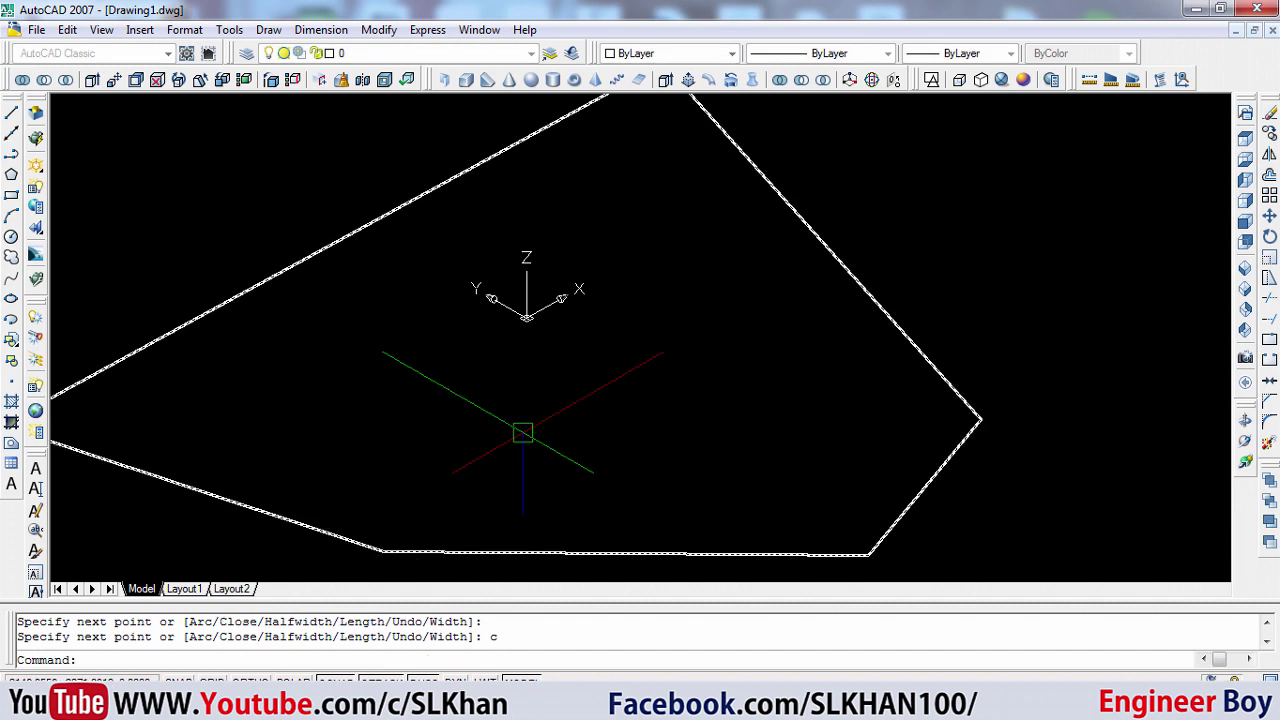
pyautogui.press('Escape')
pyautogui.press('Escape')
# Switch to Top view and run ddarea on the new polyline to report its area
pyautogui.click(1245, 112)
pyautogui.scroll(-4, 555, 388)
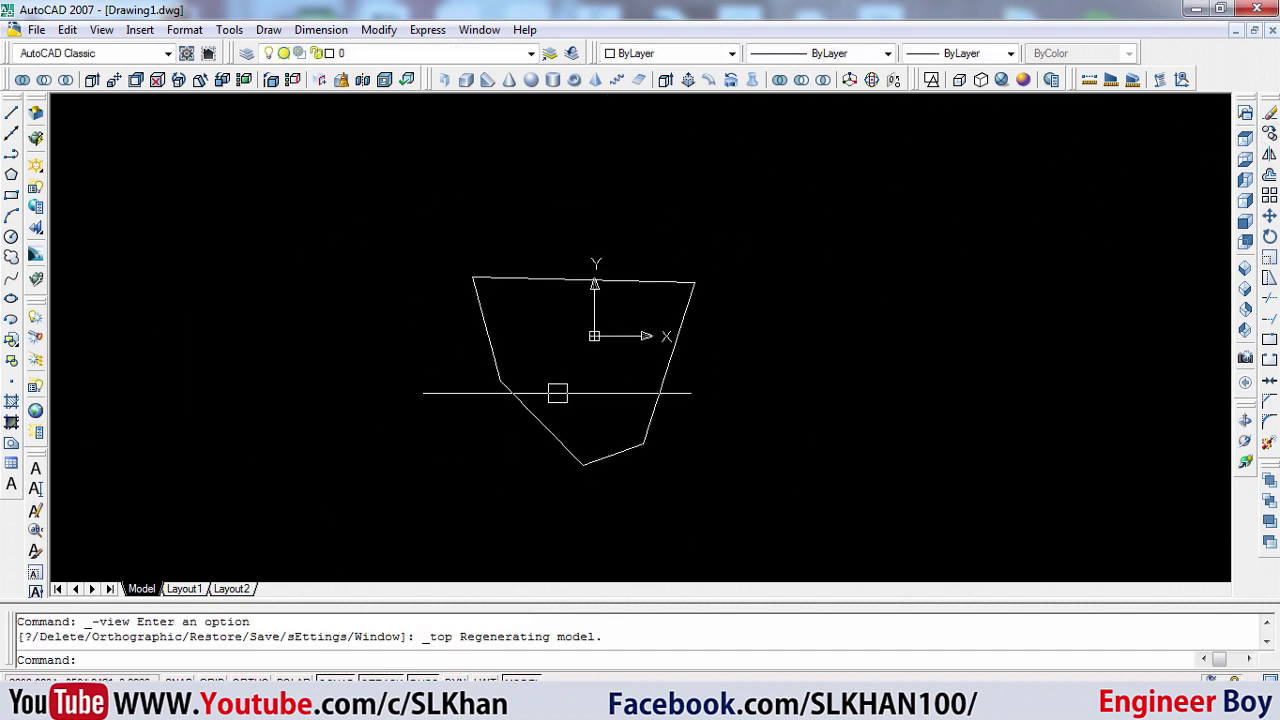
pyautogui.press('Escape')
pyautogui.press('Escape')
pyautogui.scroll(2, 700, 372)
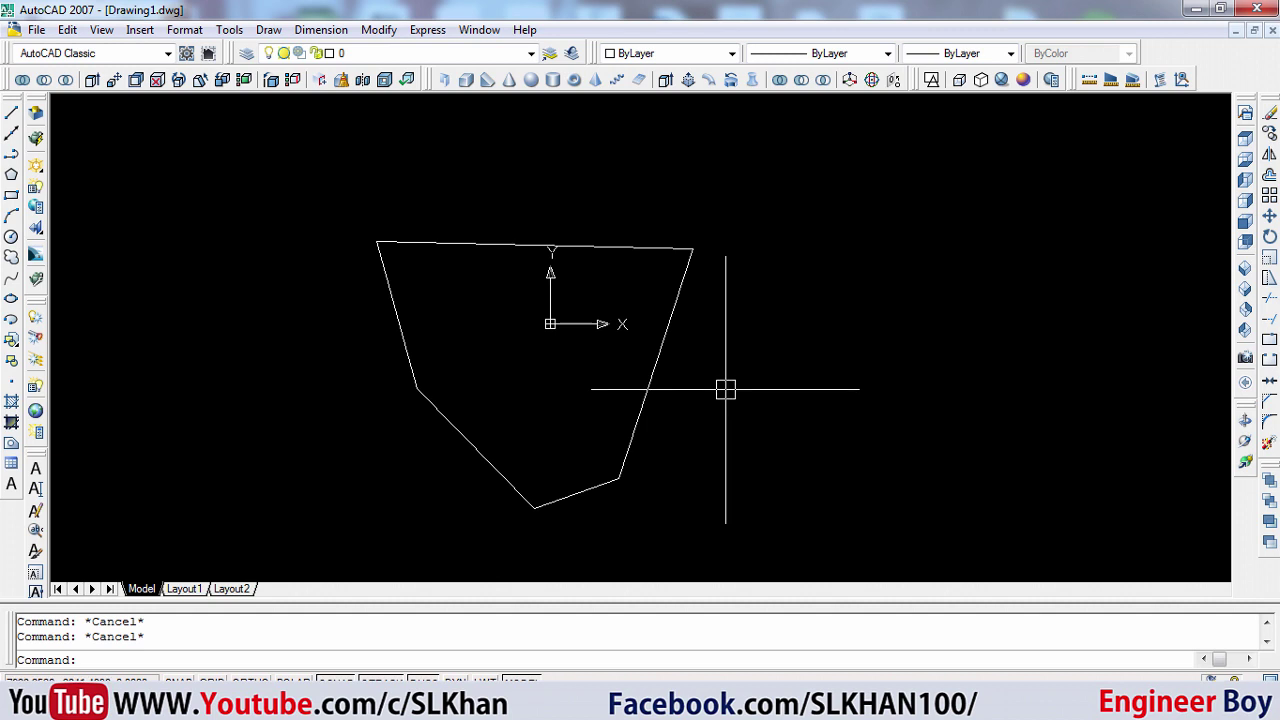
pyautogui.write('ddare')
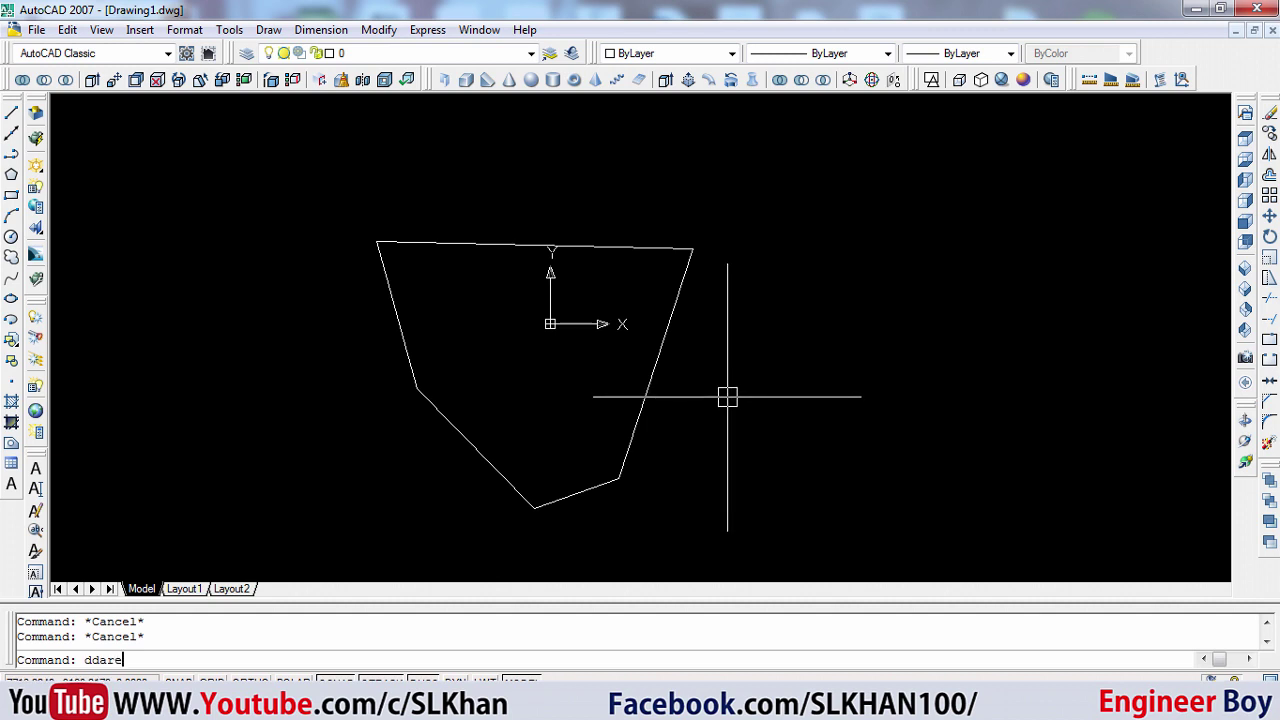
pyautogui.write('a')
pyautogui.press('Return')
pyautogui.click(606, 255)
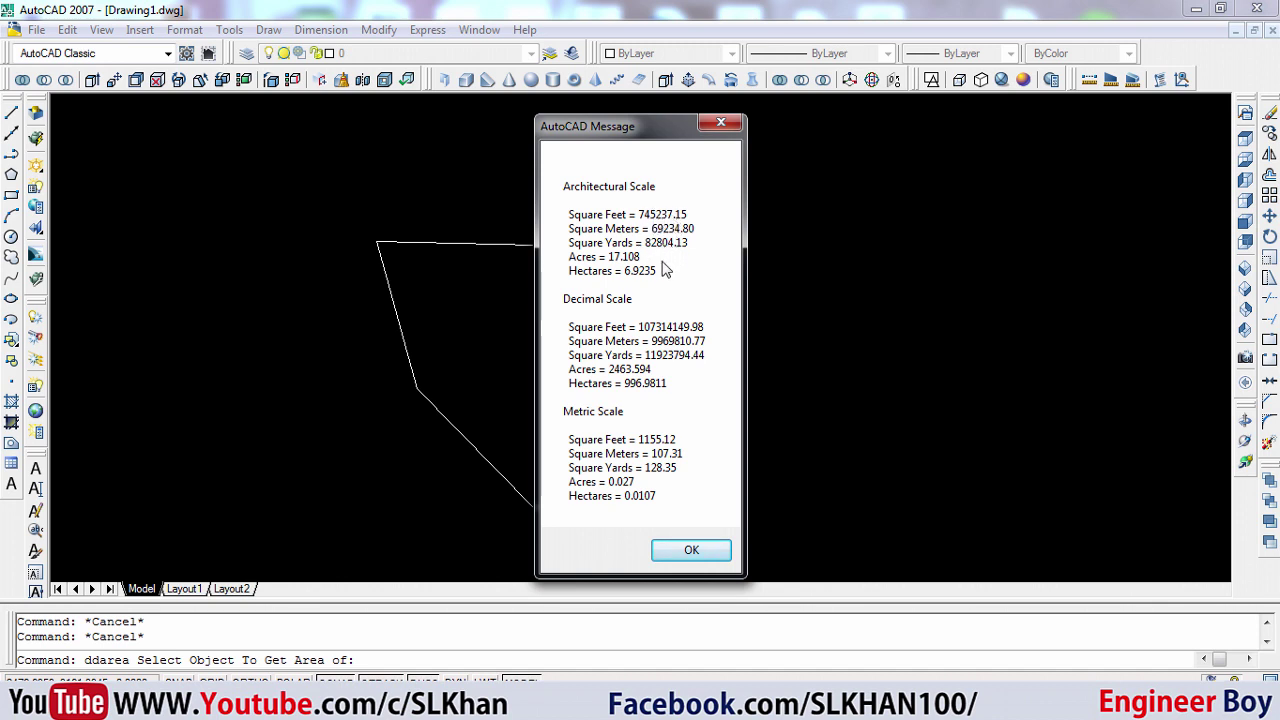
# Dismiss the AutoCAD Message area report with OK
pyautogui.click(720, 122)
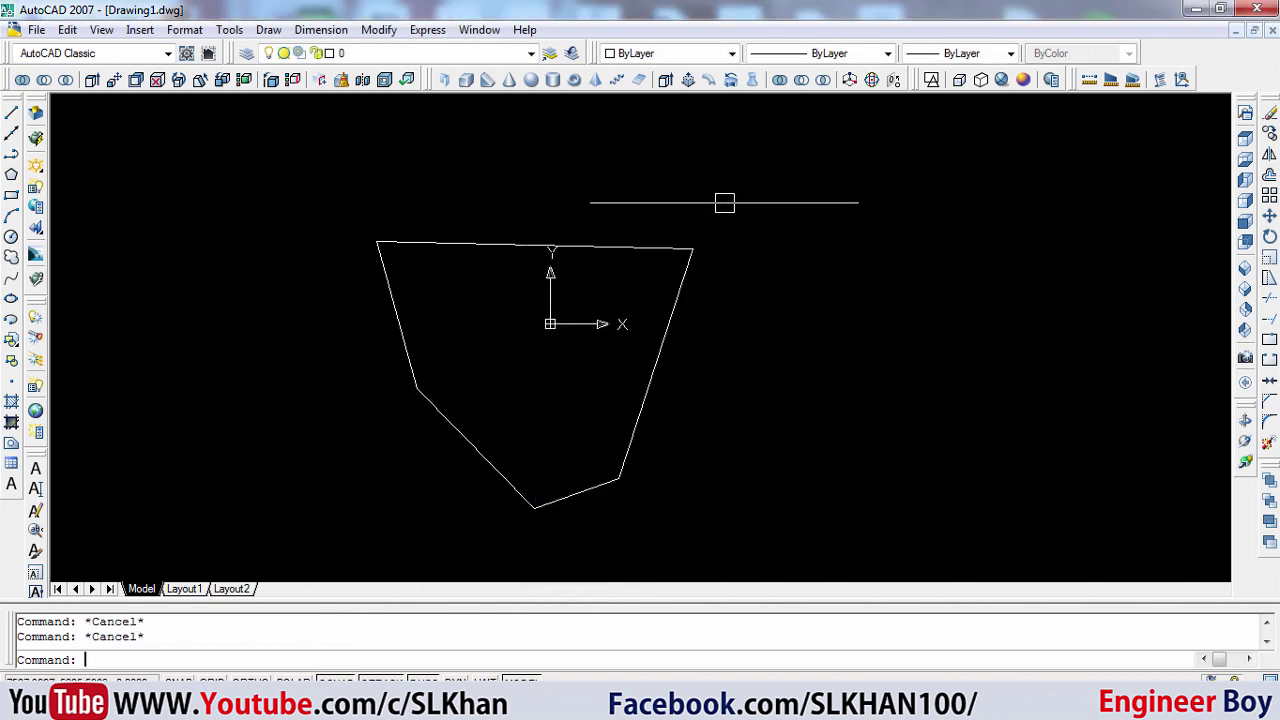